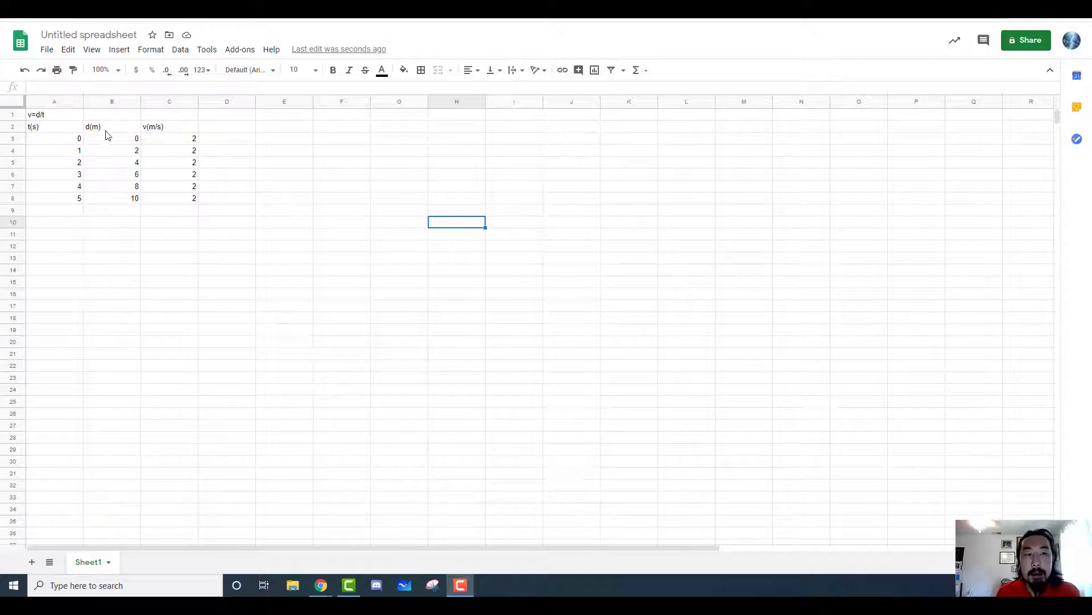
Insert a chart from the time, distance and velocity table in A2:C8, including its header row
left_click(59, 117)
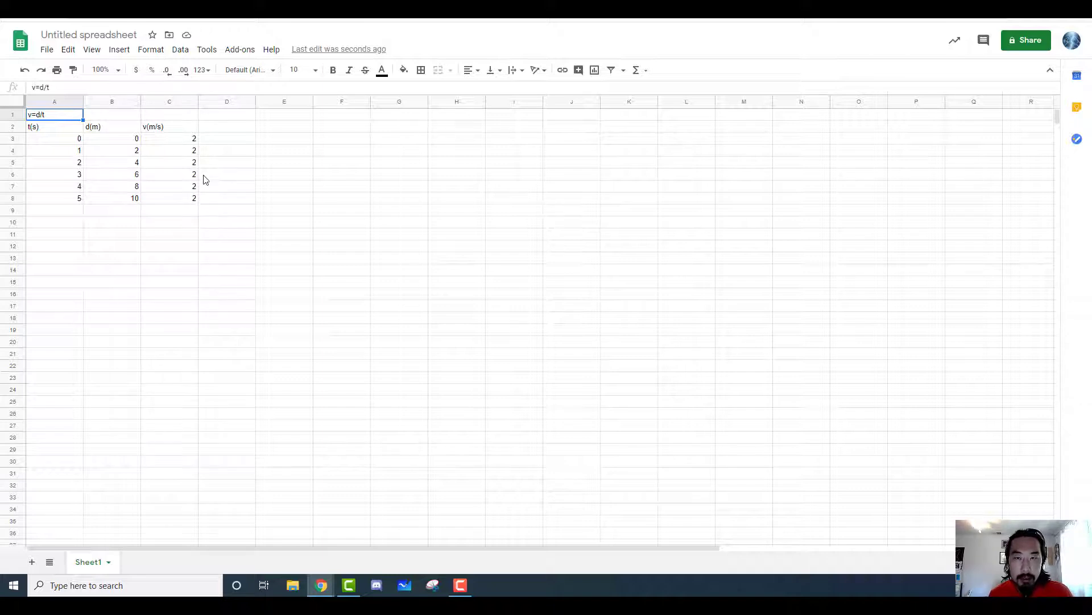
left_click(167, 202)
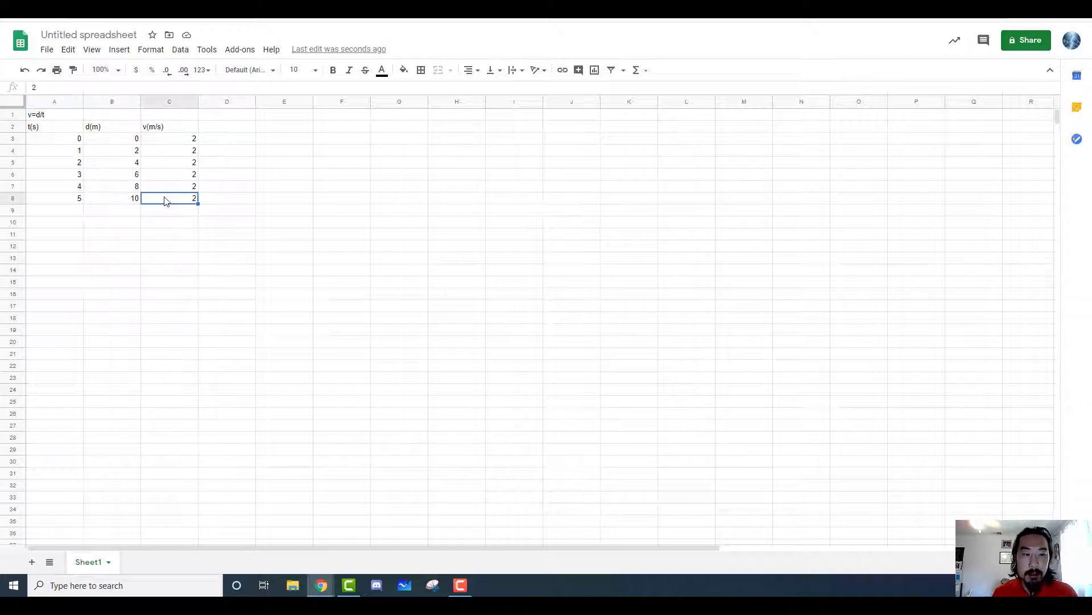
left_click(49, 131)
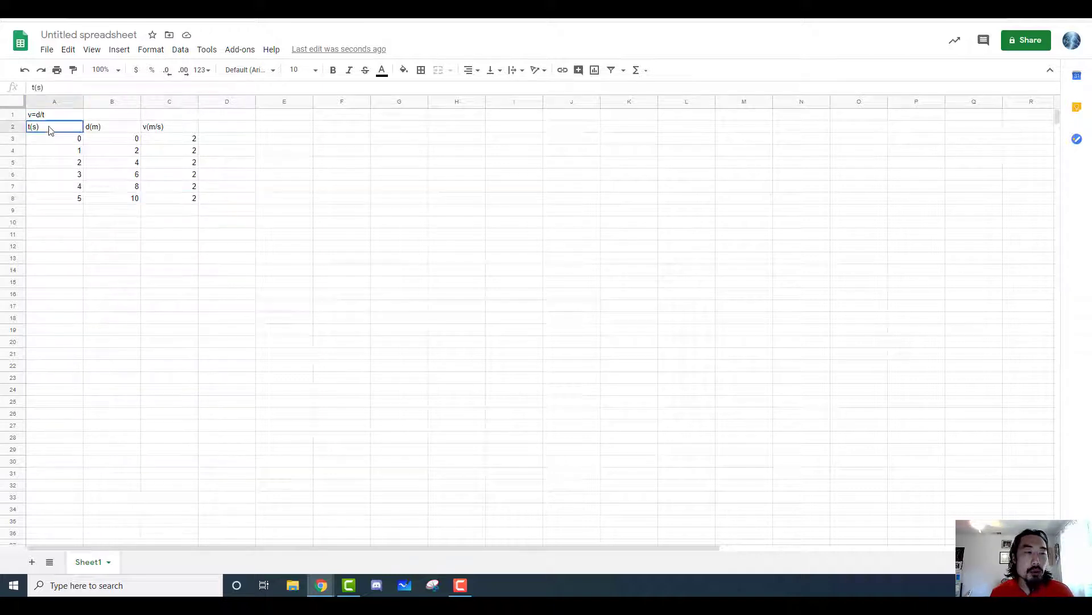
left_click(191, 203, "shift")
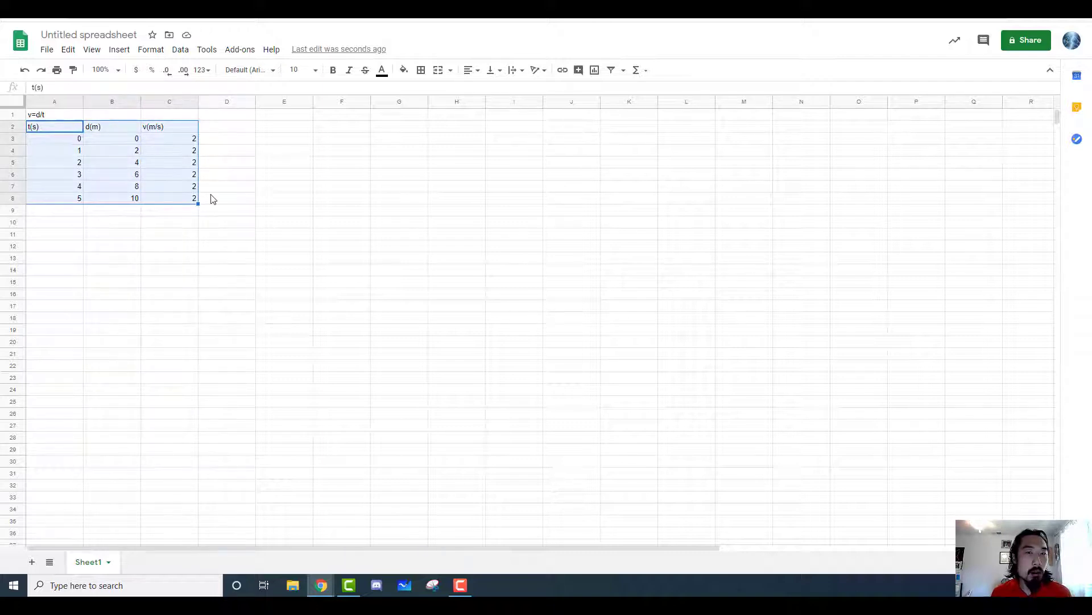
left_click(122, 50)
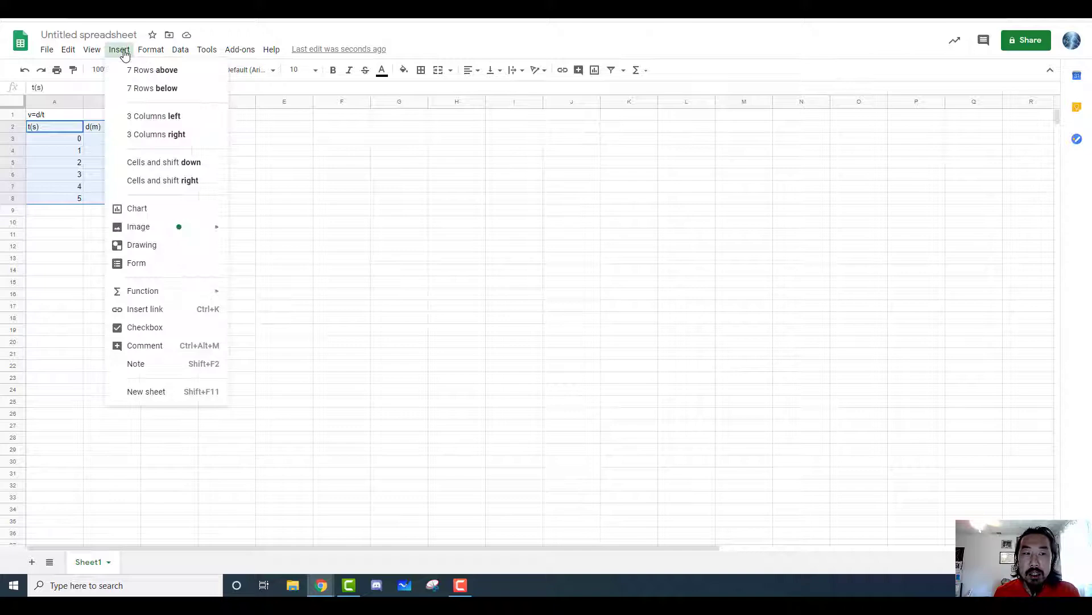
left_click(152, 210)
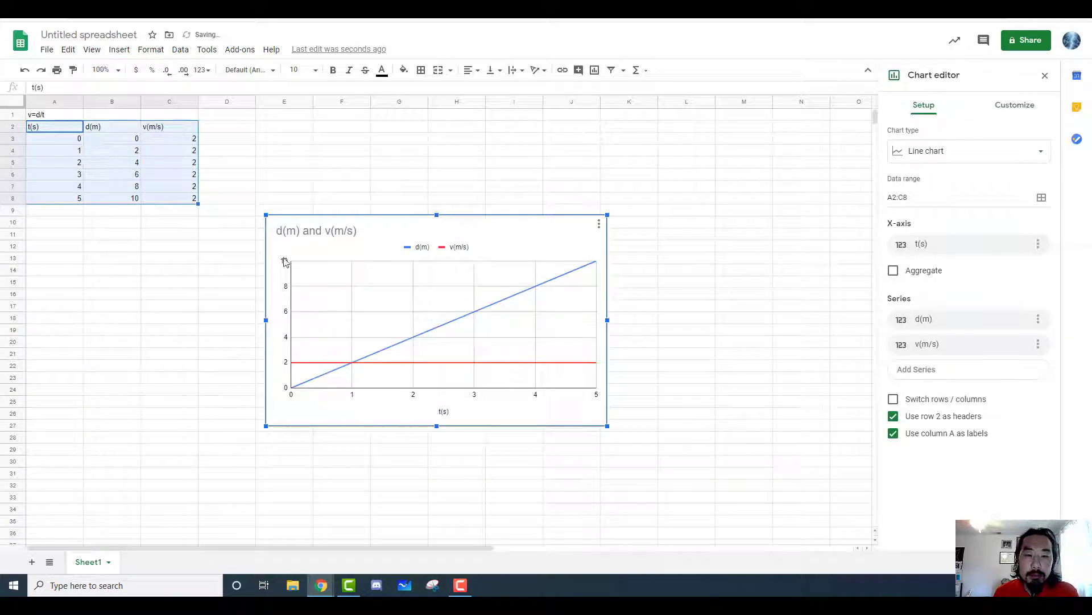
Place the chart enlarged beside the data table, spanning about columns D to M, and remove its v(m/s) series
left_click_drag(276, 264, 238, 167)
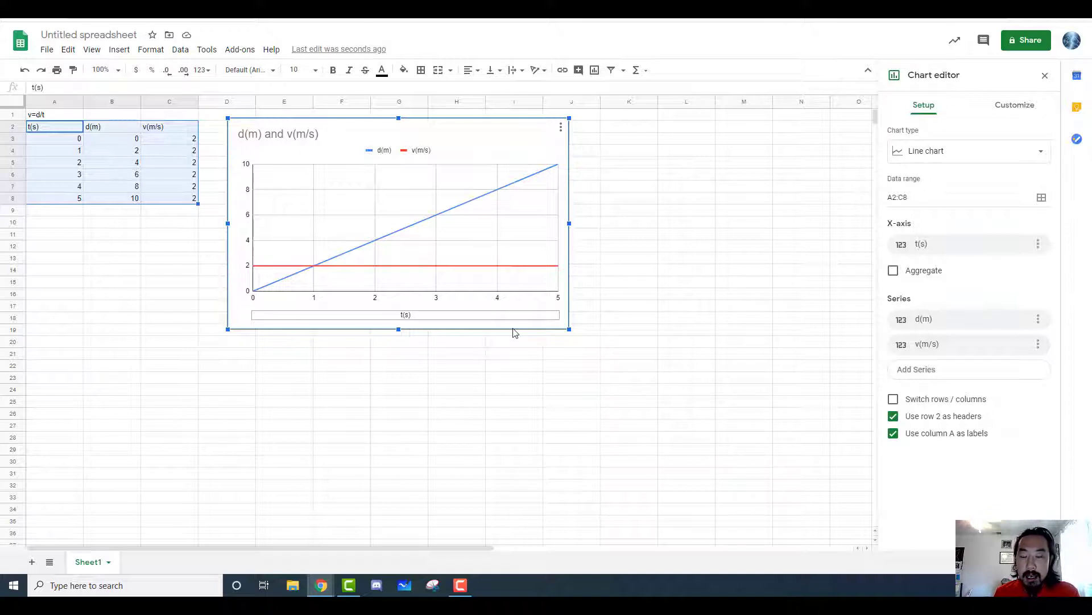
left_click_drag(568, 329, 766, 451)
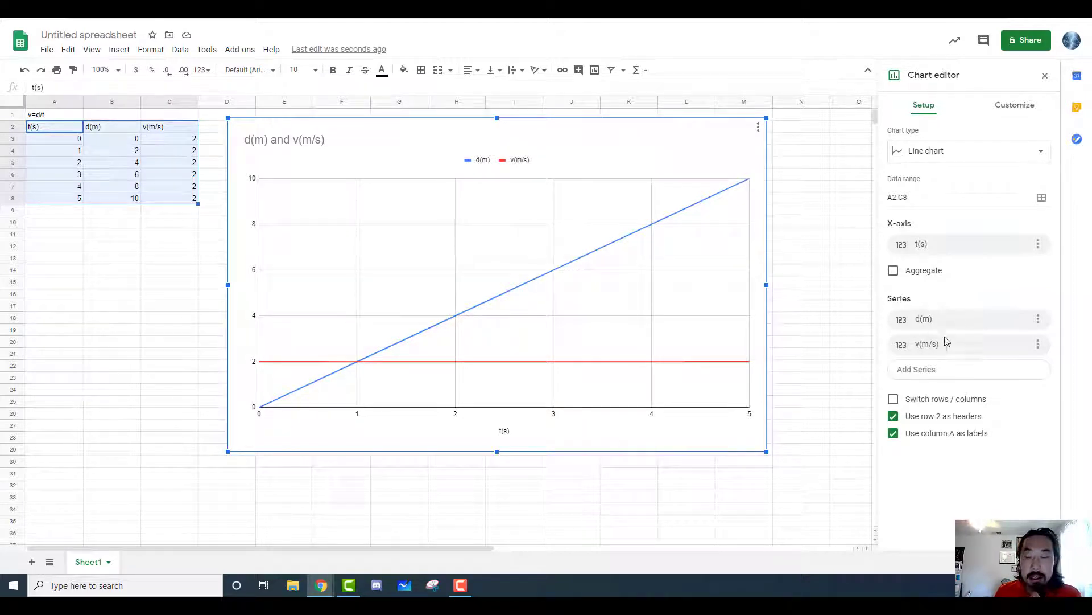
left_click(1039, 347)
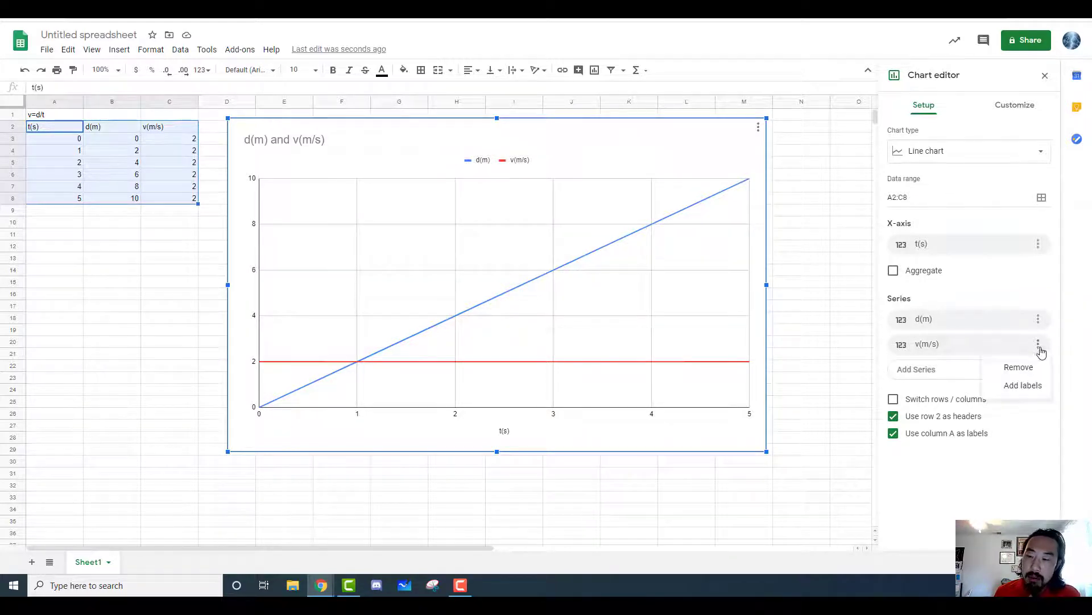
left_click(1031, 371)
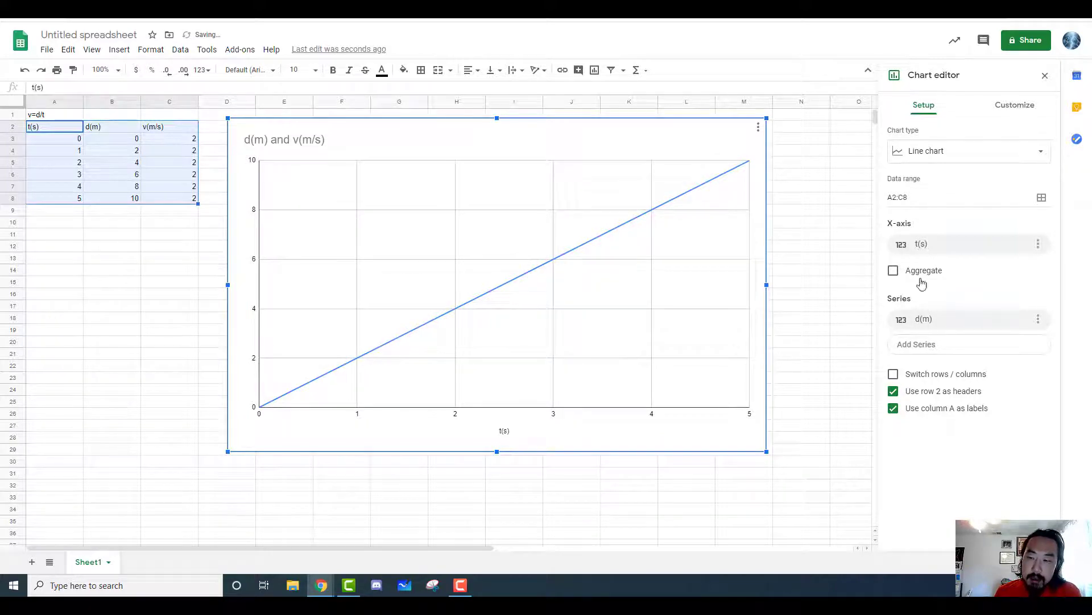
Change the chart title to "x(m) - t(s)"
left_click(307, 144)
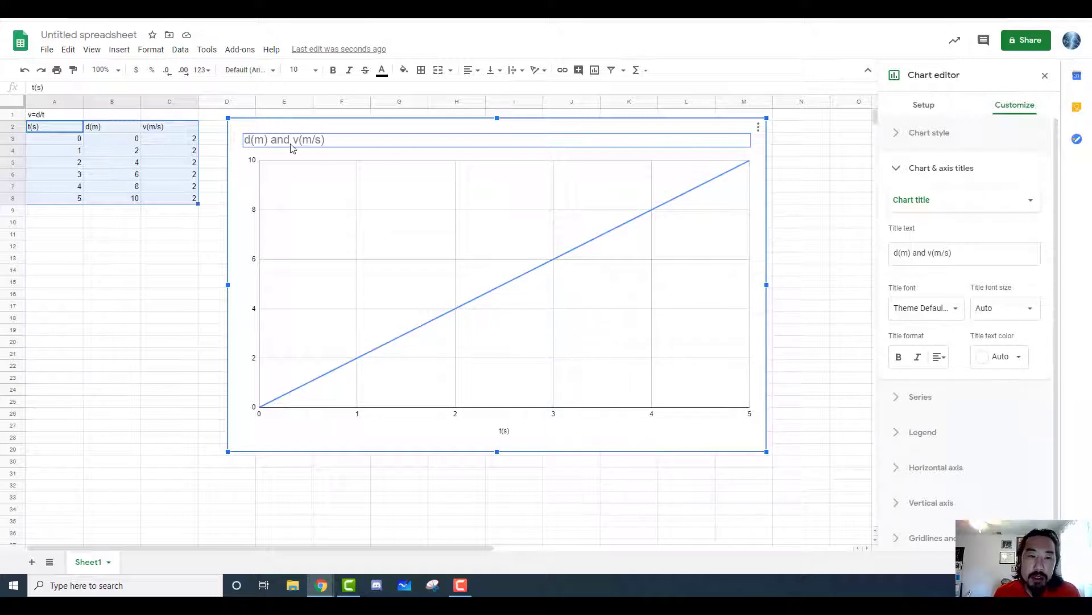
double_click(312, 142)
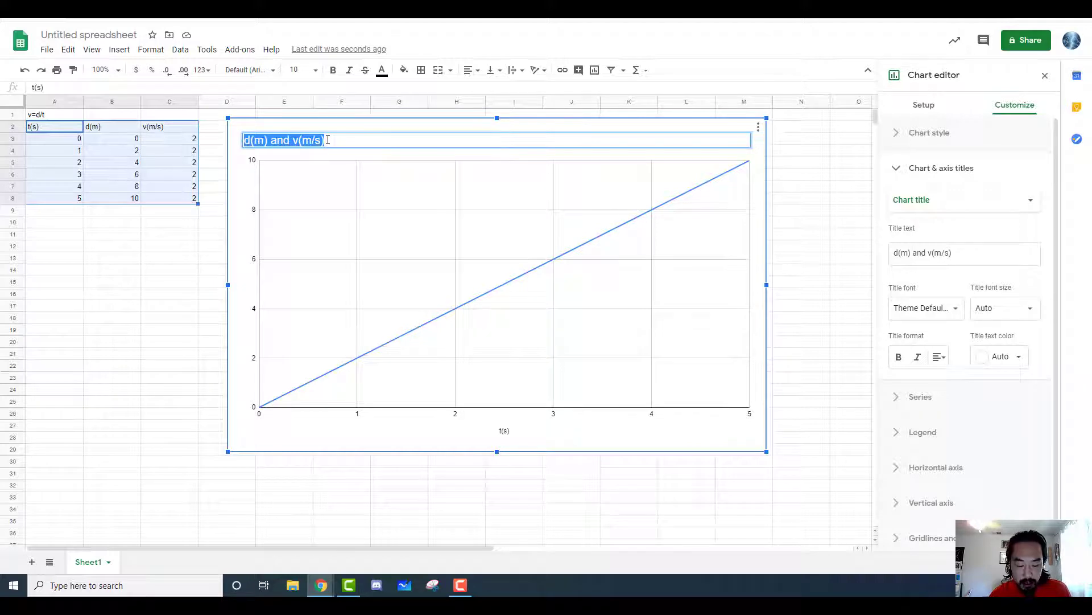
type("x")
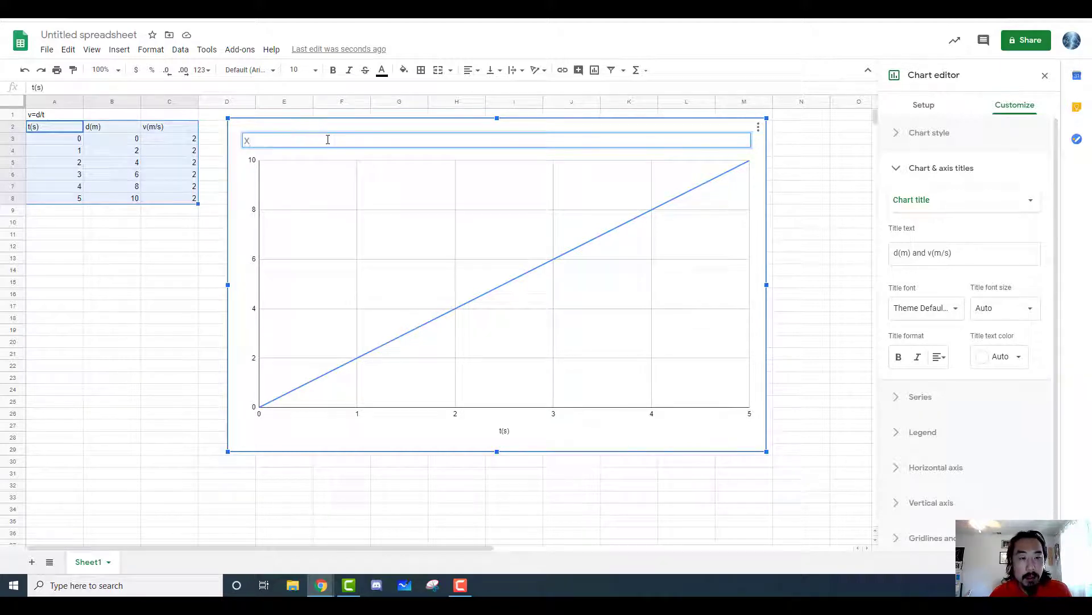
type("(")
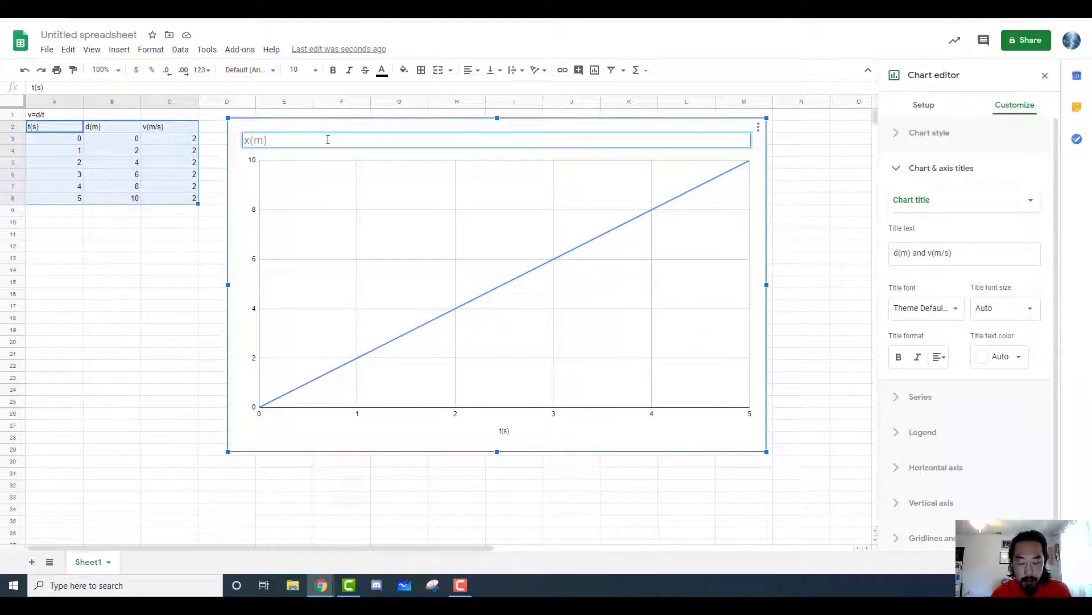
type("m) - t")
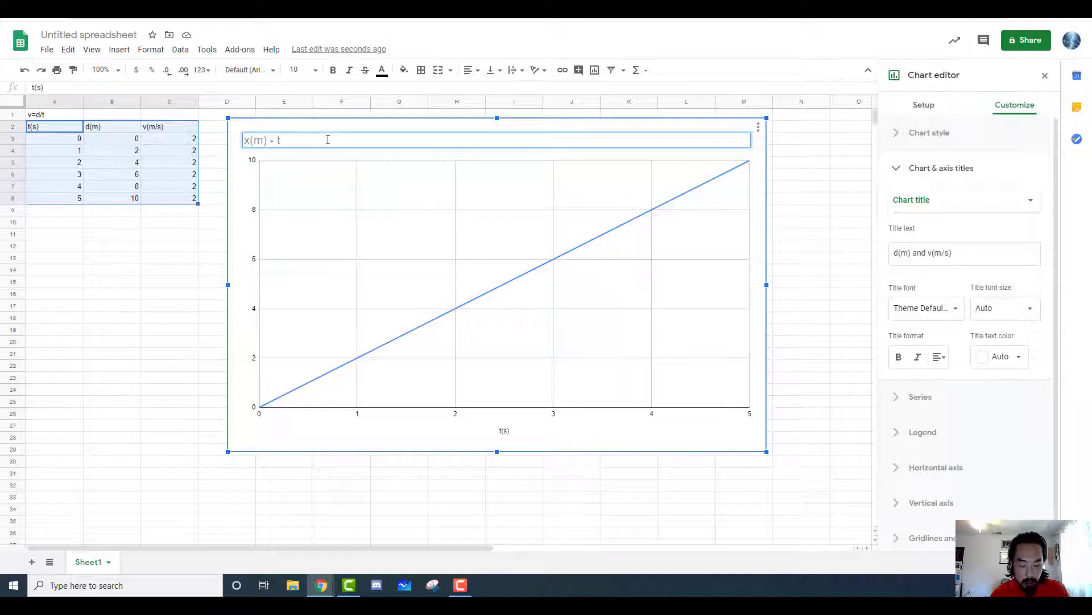
type("(s")
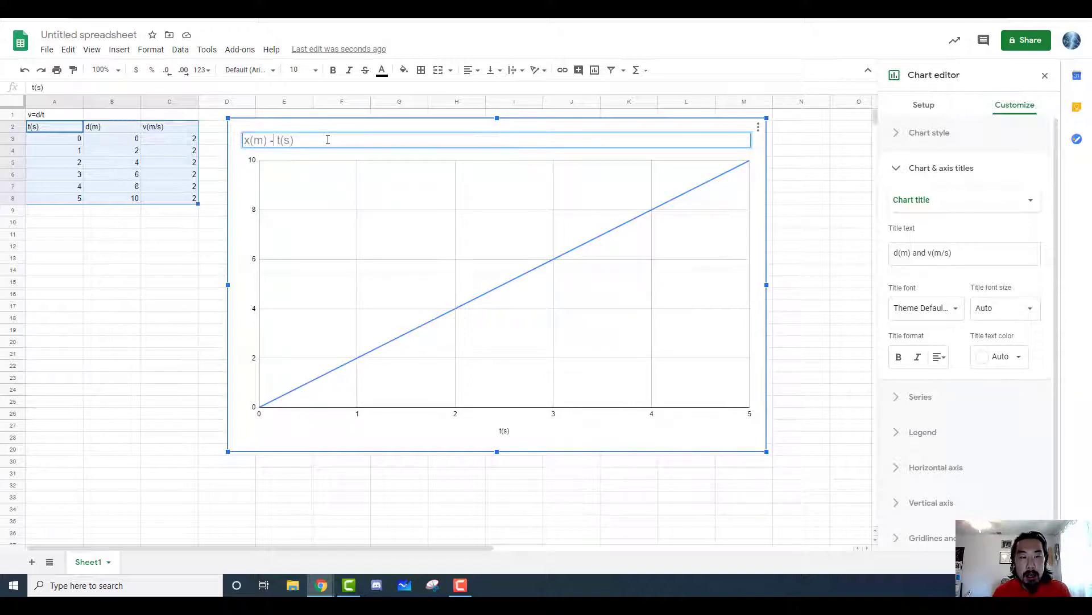
key("BackSpace")
type("vs.")
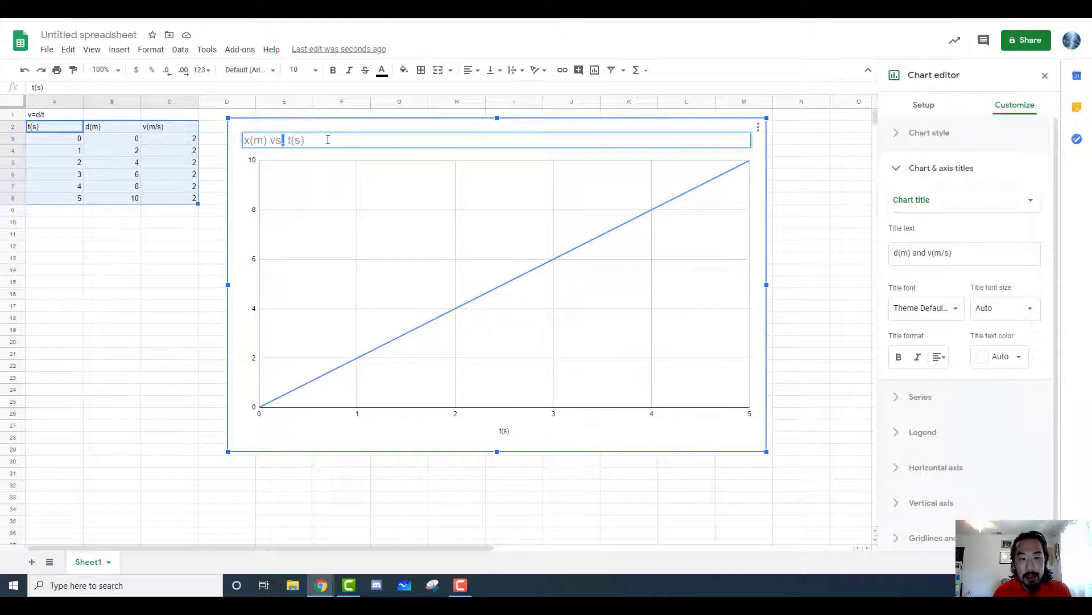
key("shift+Left")
key("shift+Left")
key("shift+Left")
type("-")
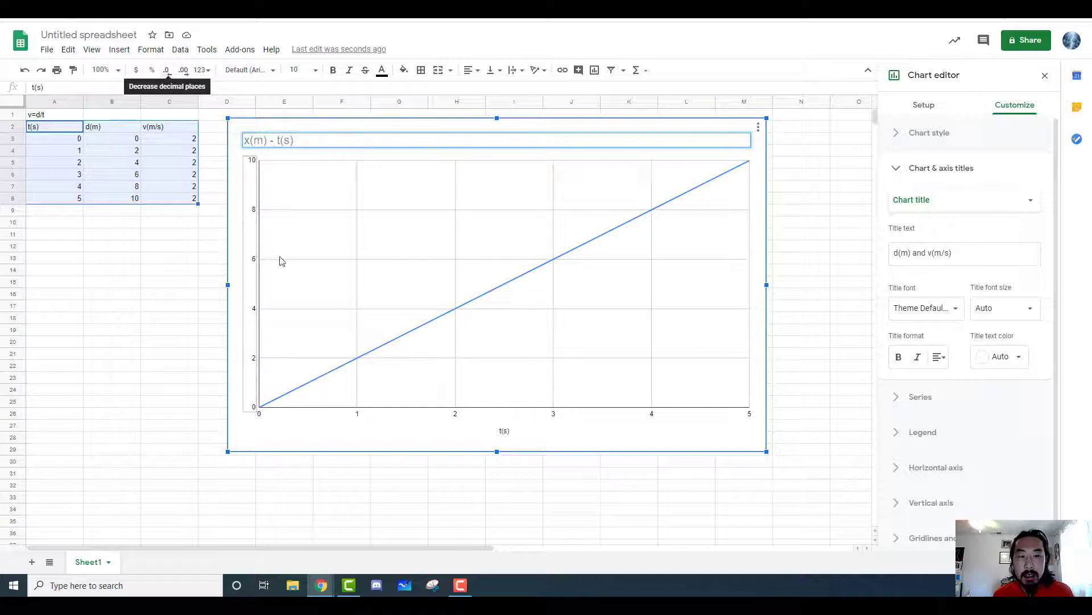
left_click(548, 444)
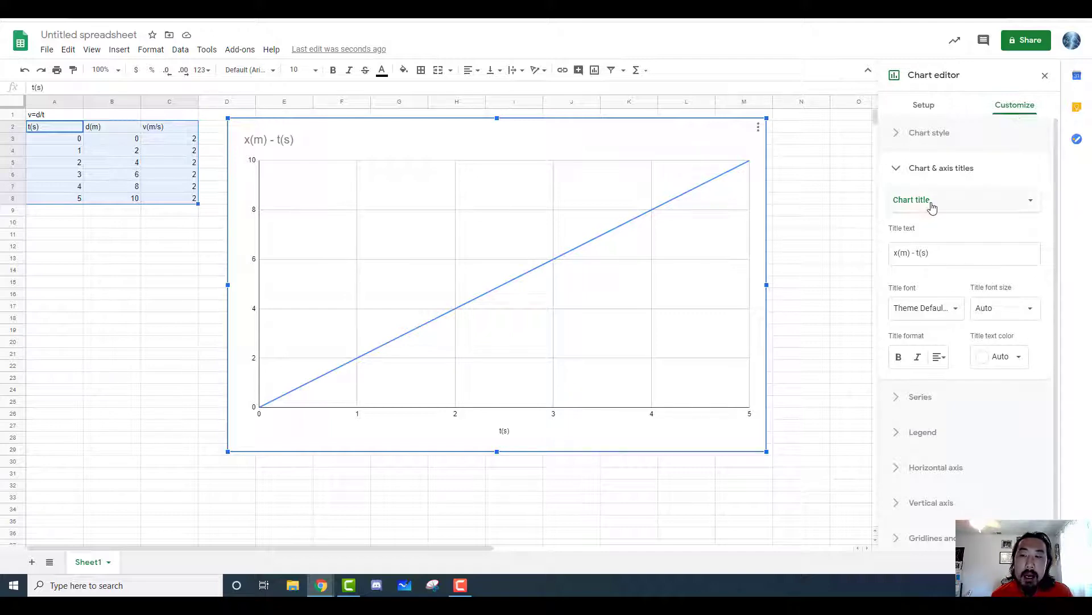
Add the vertical axis title "x(m)" to the chart
left_click(949, 201)
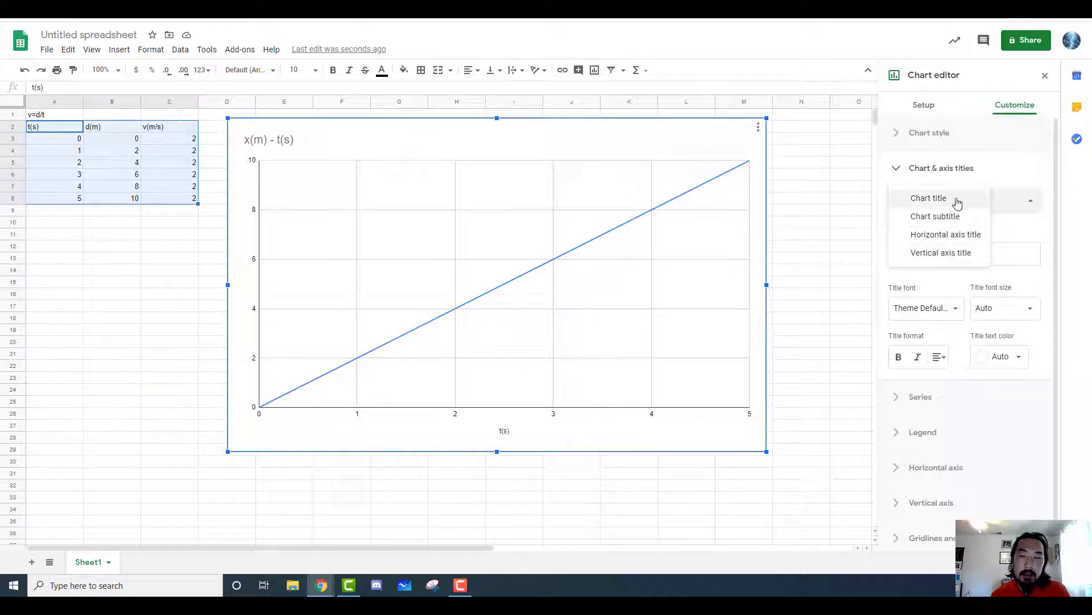
left_click(950, 253)
left_click(939, 250)
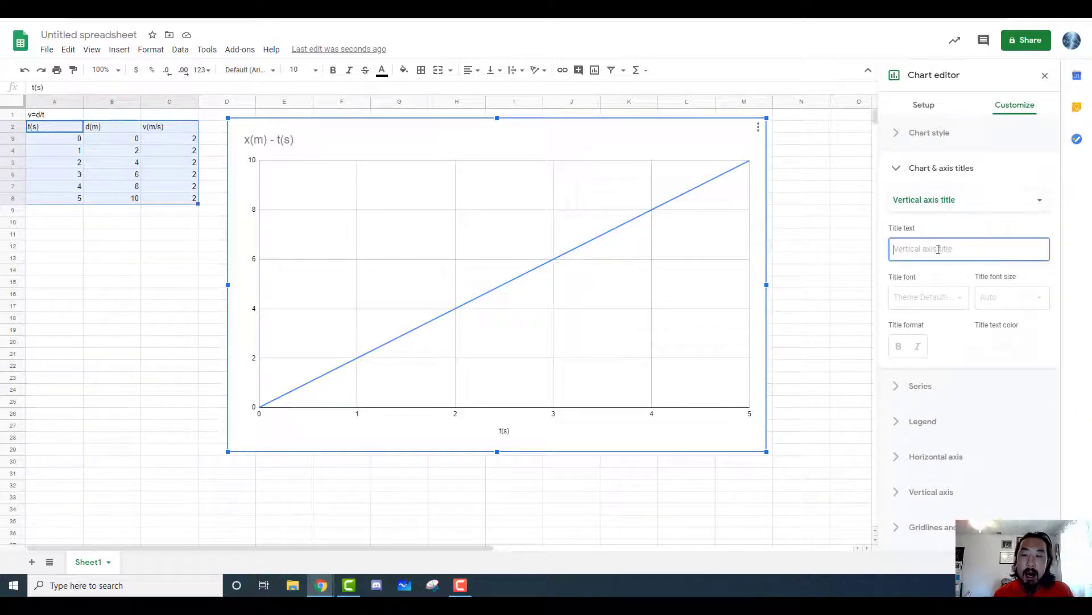
type("x(m")
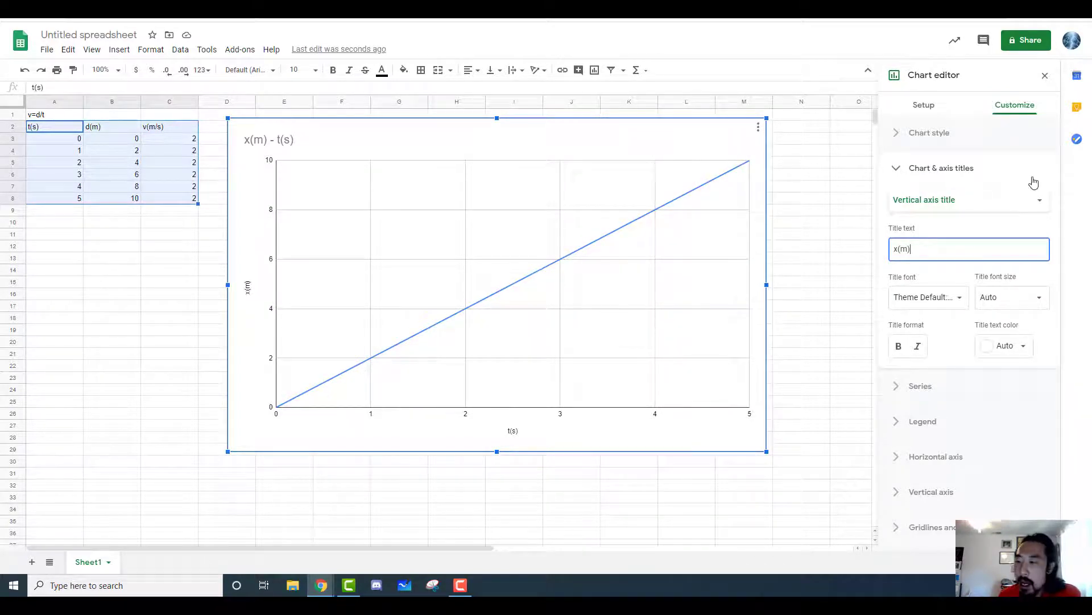
Change the chart type to Scatter chart
left_click(930, 137)
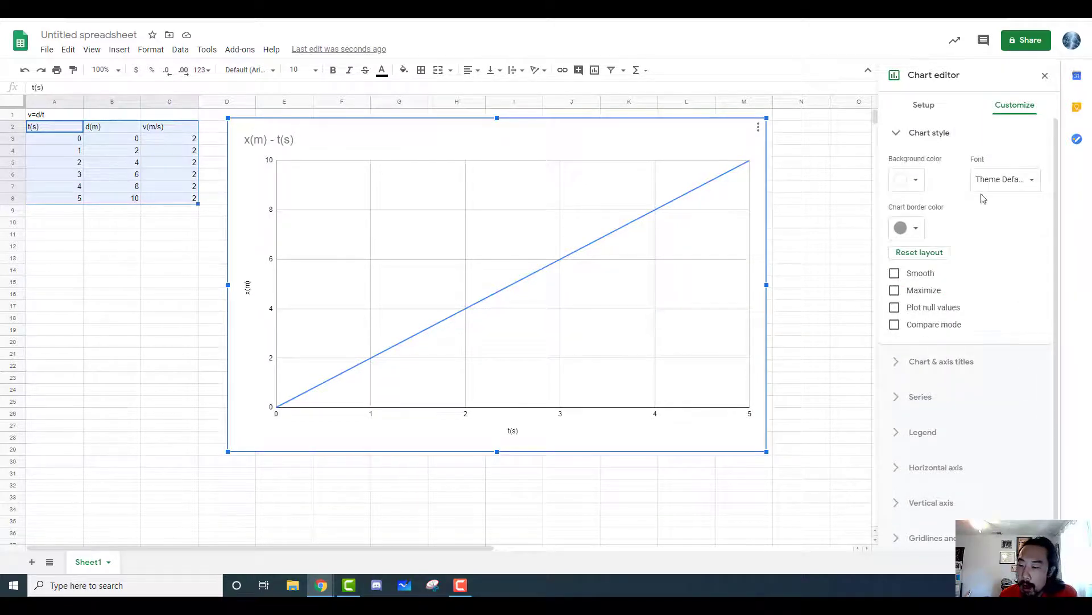
left_click(931, 109)
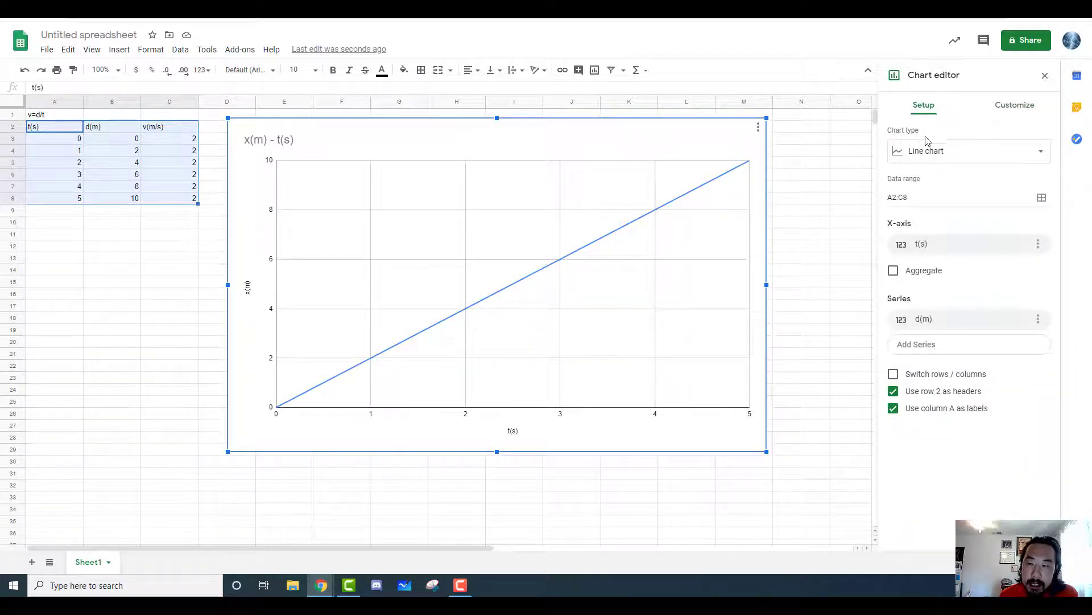
left_click(948, 157)
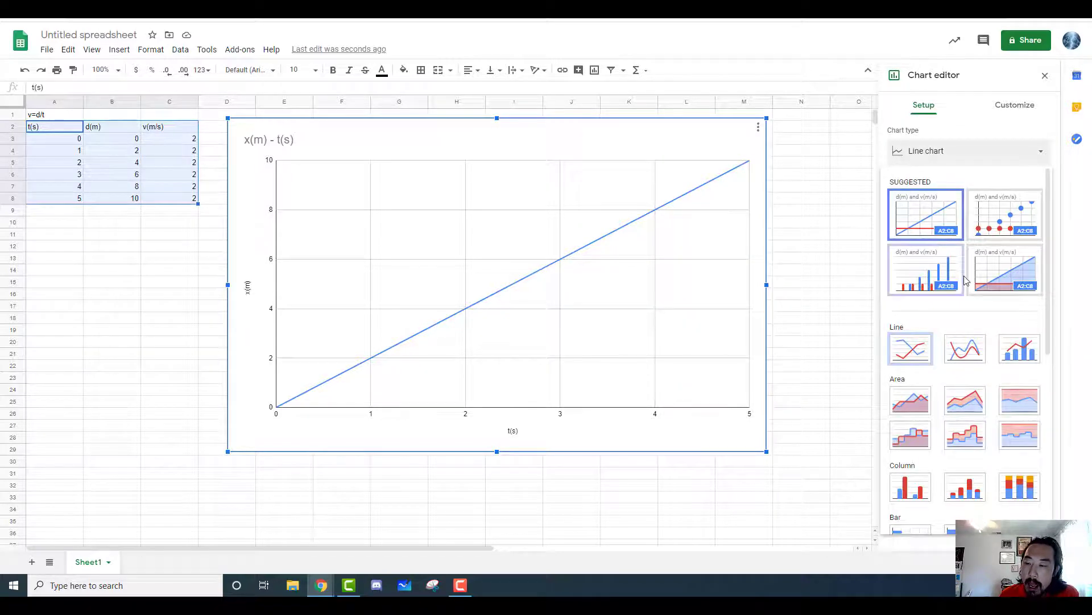
scroll(967, 296, "down", 6)
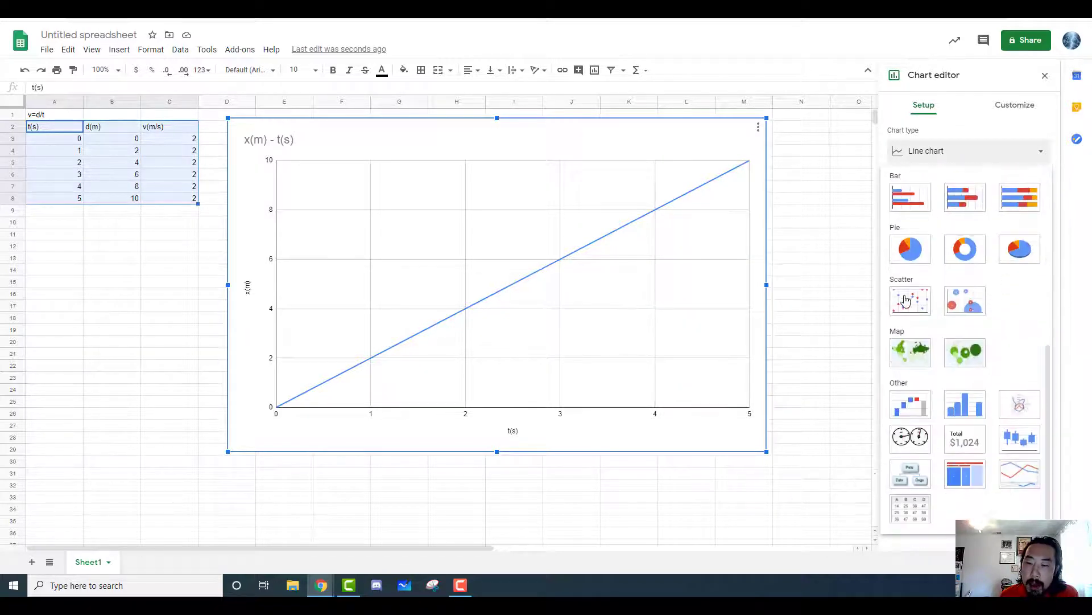
left_click(908, 312)
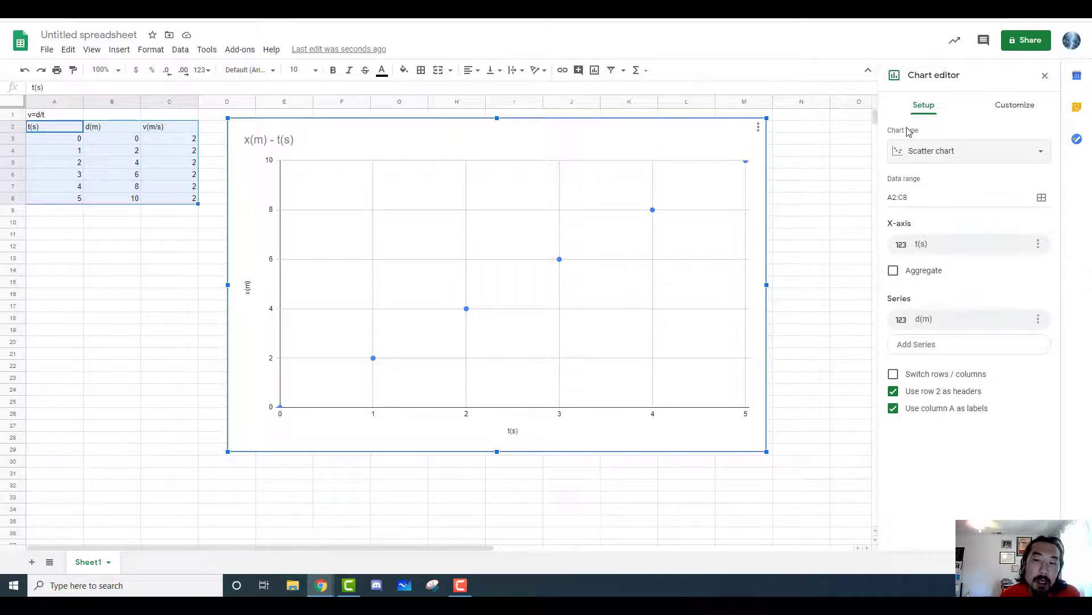
Add a linear trendline to the d(m) series of the scatter chart
left_click(1005, 109)
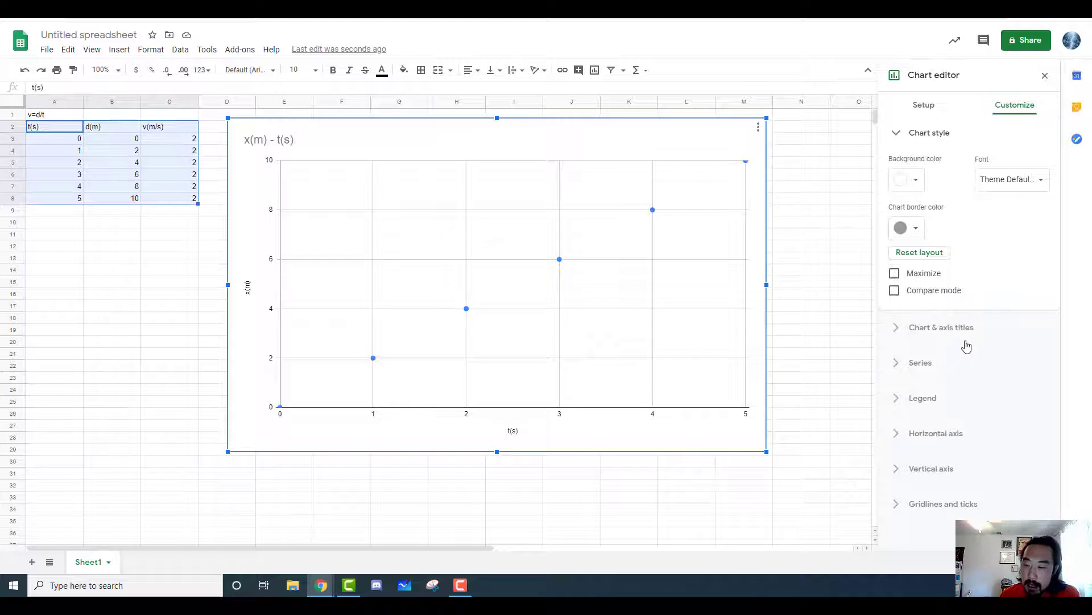
left_click(922, 366)
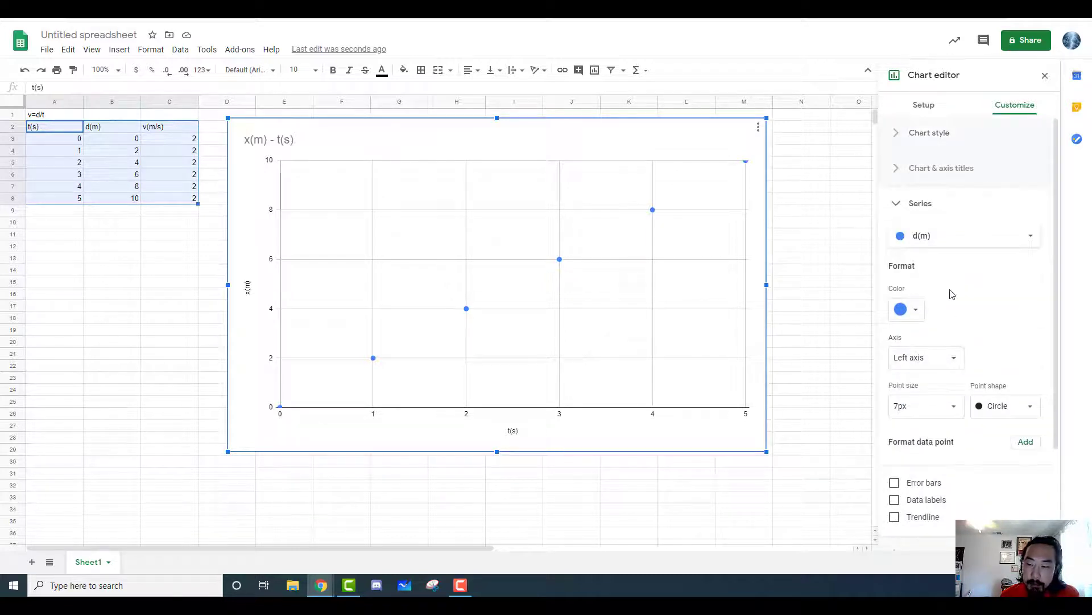
scroll(949, 300, "down", 3)
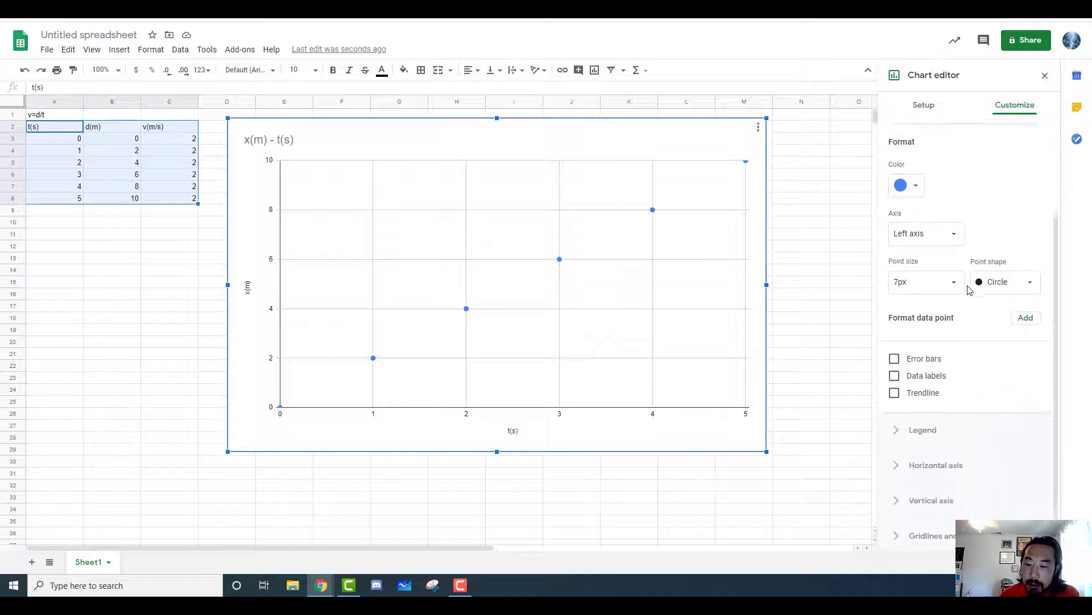
left_click(923, 389)
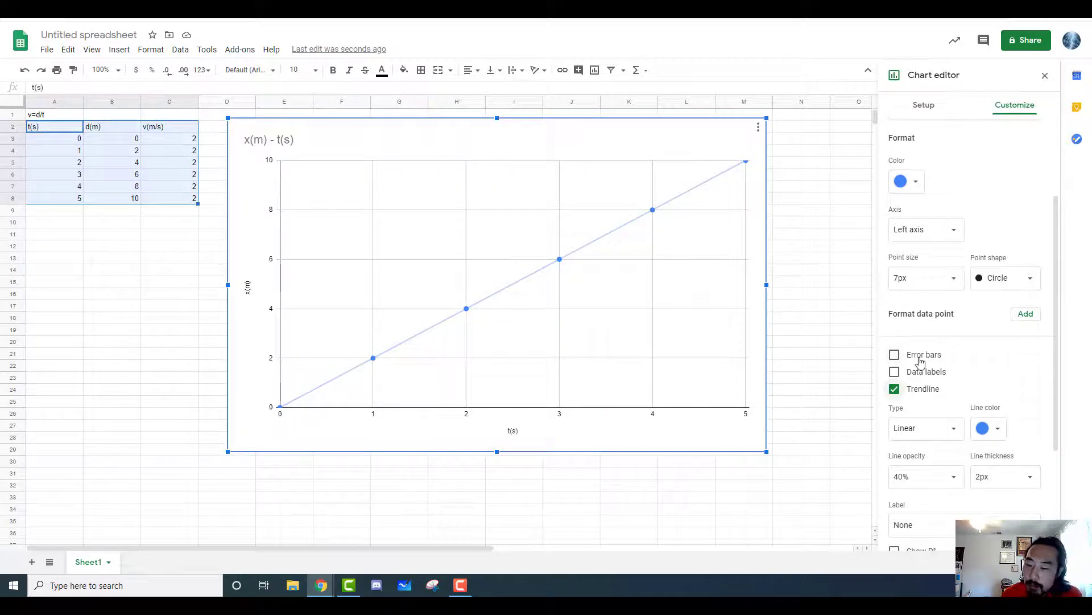
scroll(922, 356, "down", 1)
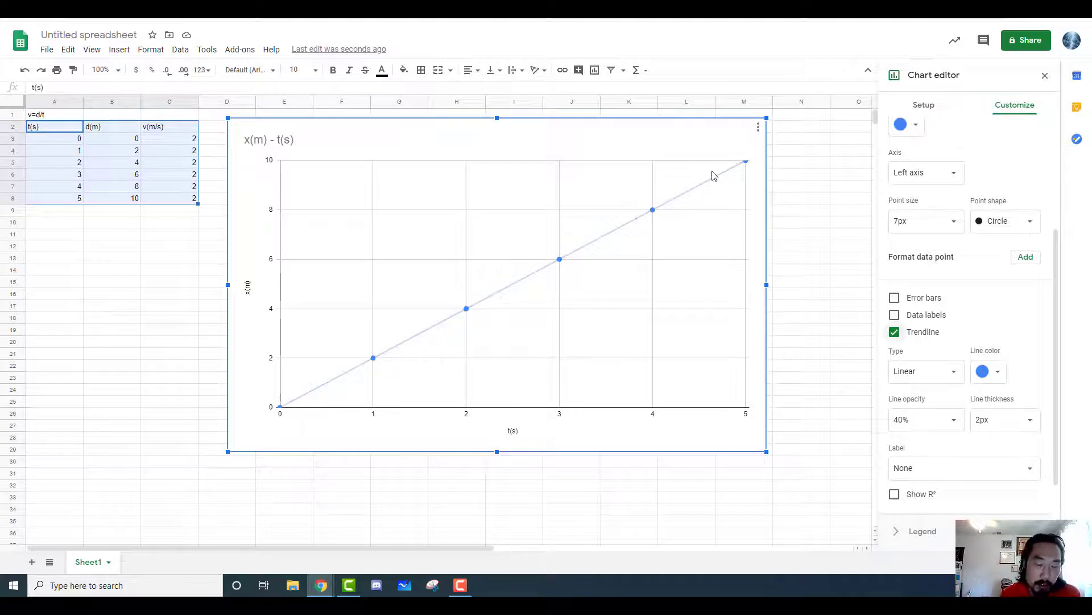
Set the distance at 1 s to 2.1 and the distance at 2 s to 3.8 in the d(m) column
left_click(136, 139)
left_click(135, 152)
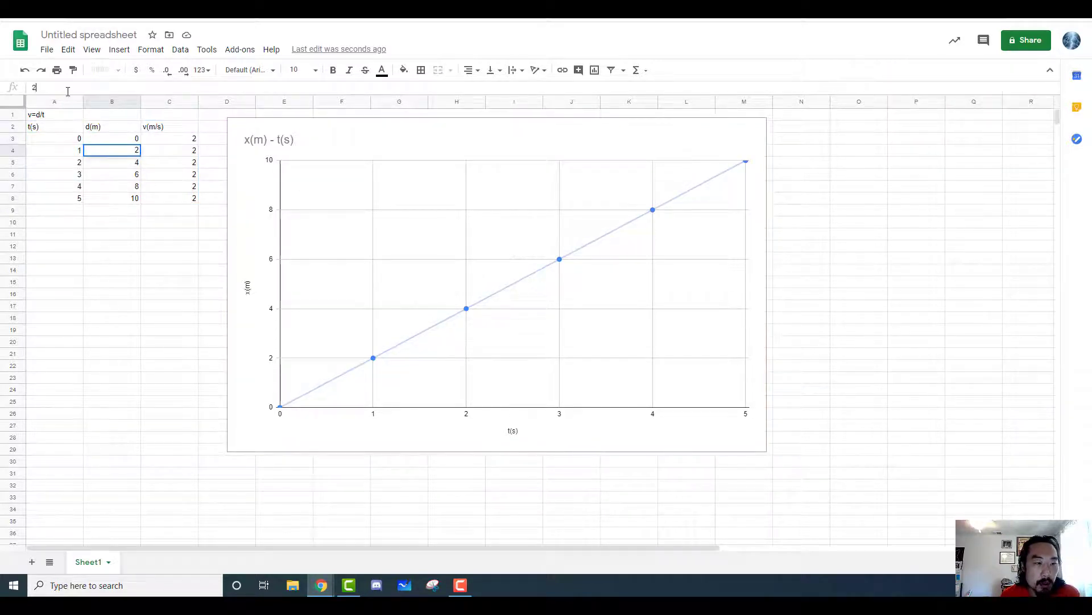
left_click(64, 88)
type(".1")
key("Return")
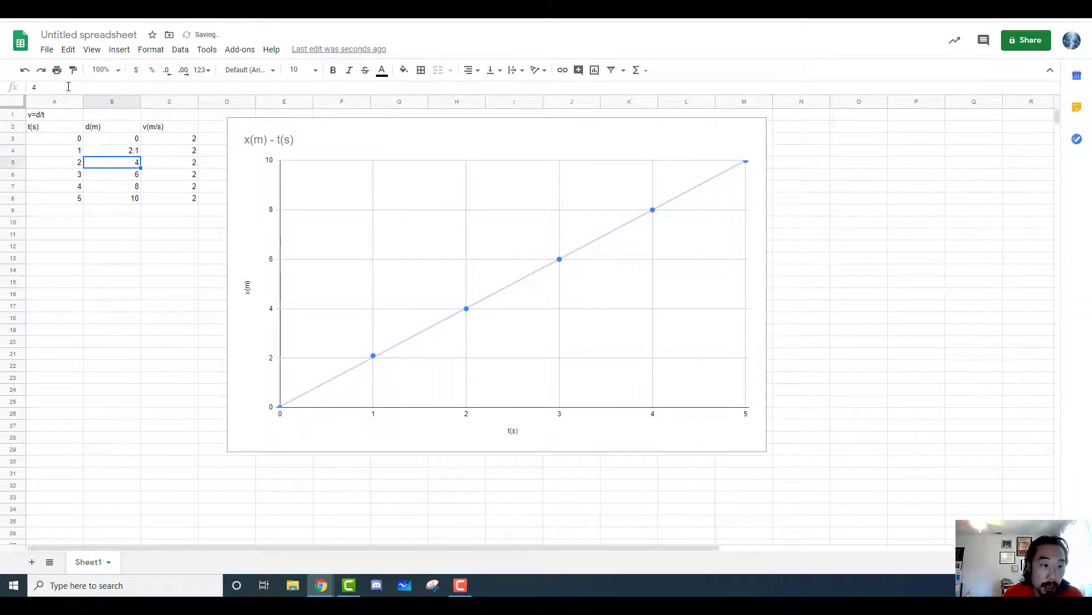
type("3.8")
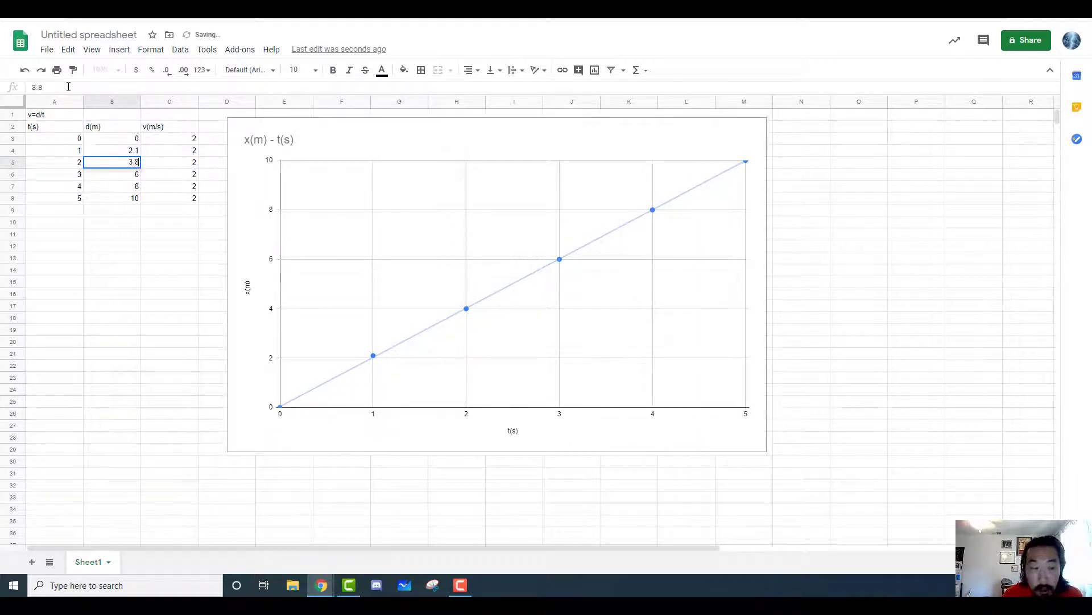
key("Return")
Set the d(m) values to 6.1 at 3 s and 10.3 at 5 s, keeping 8 at 4 s
left_click(68, 86)
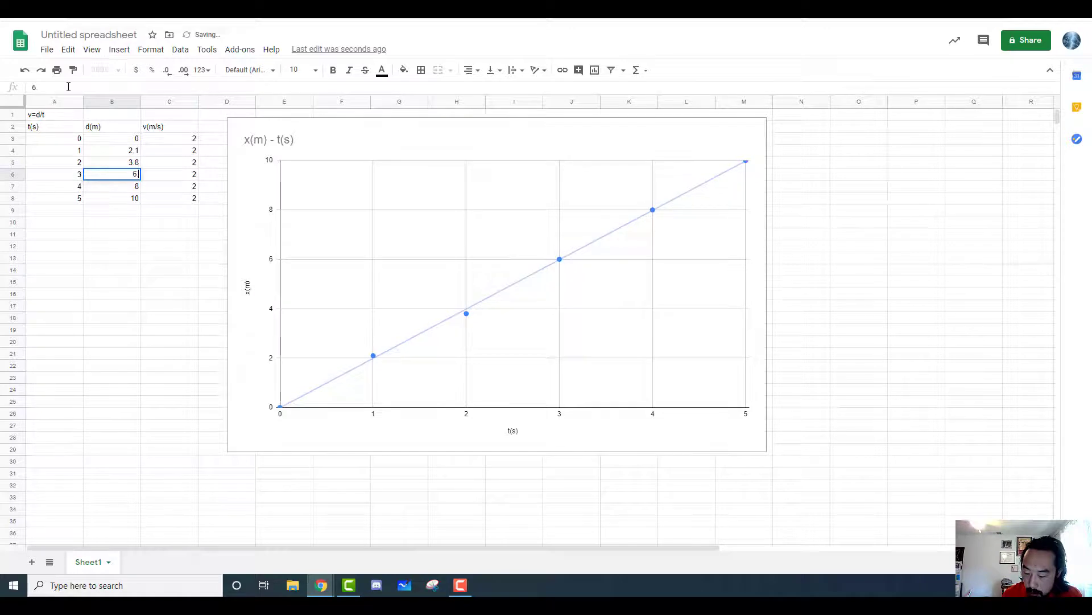
key("Return")
left_click(68, 87)
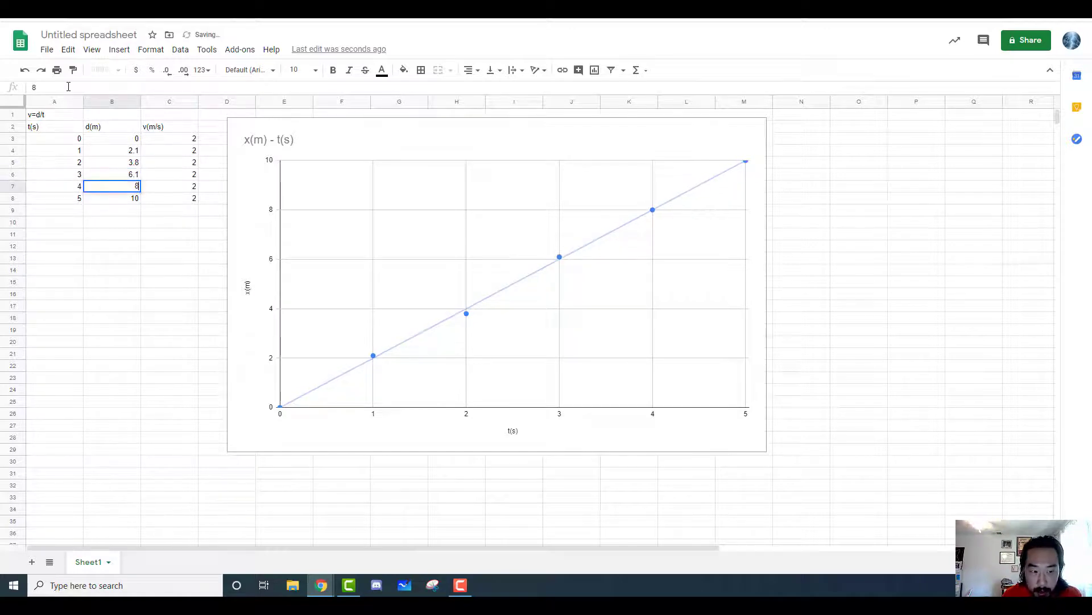
key("Return")
type("1")
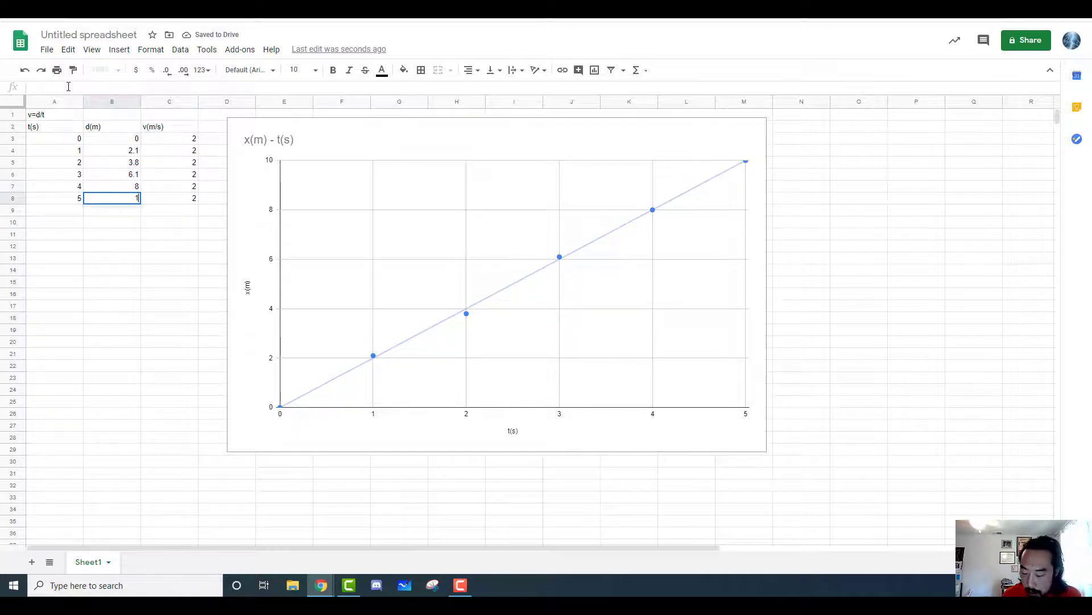
type("0.")
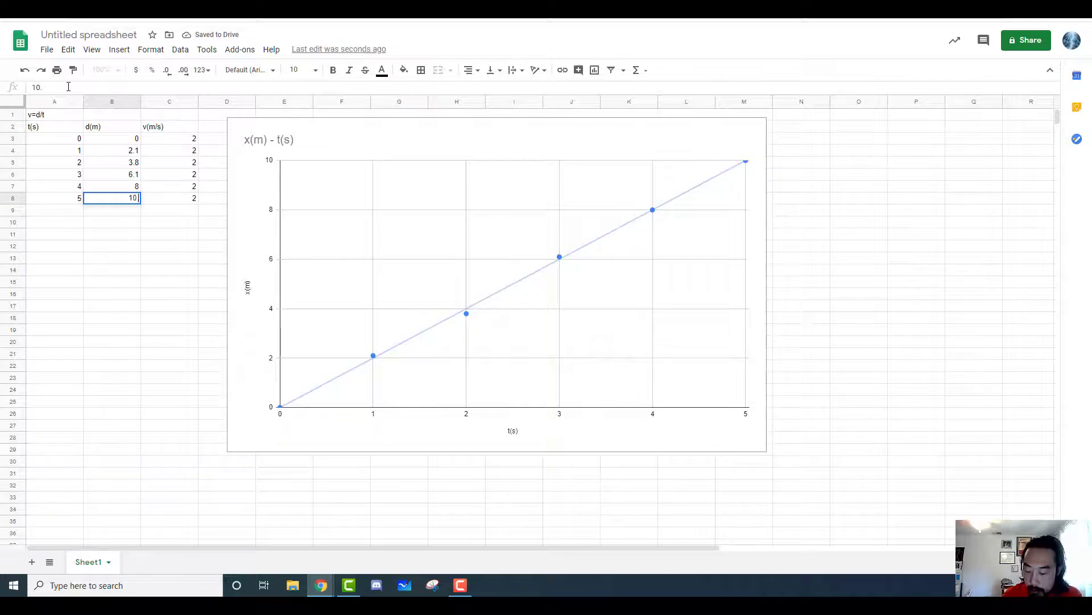
type("3")
key("Return")
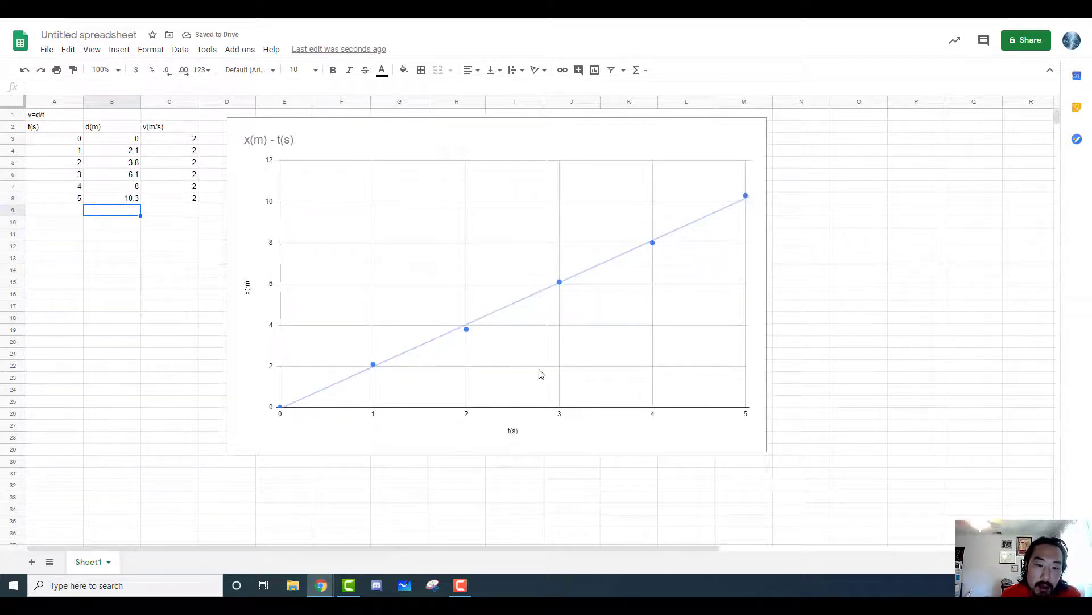
Label the d(m) series' trendline with its equation using the Use Equation option
left_click(696, 437)
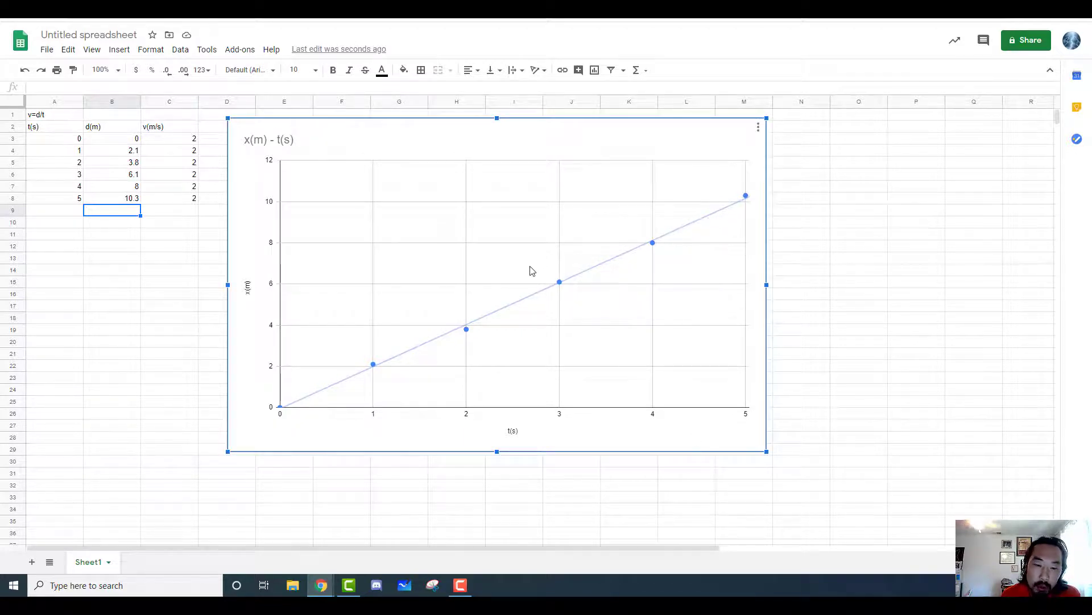
mouse_move(376, 371)
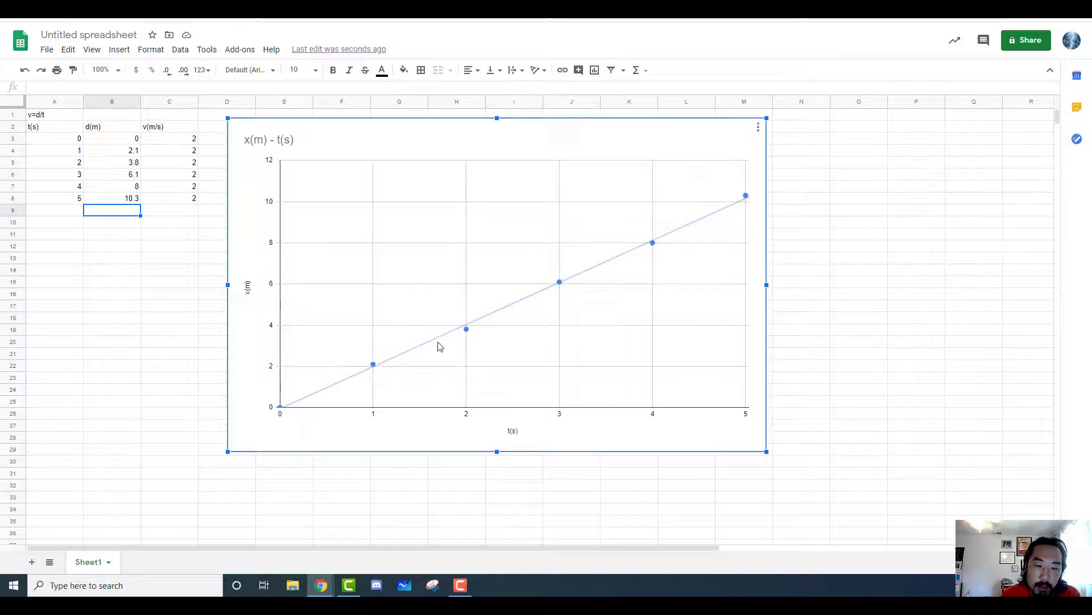
mouse_move(467, 335)
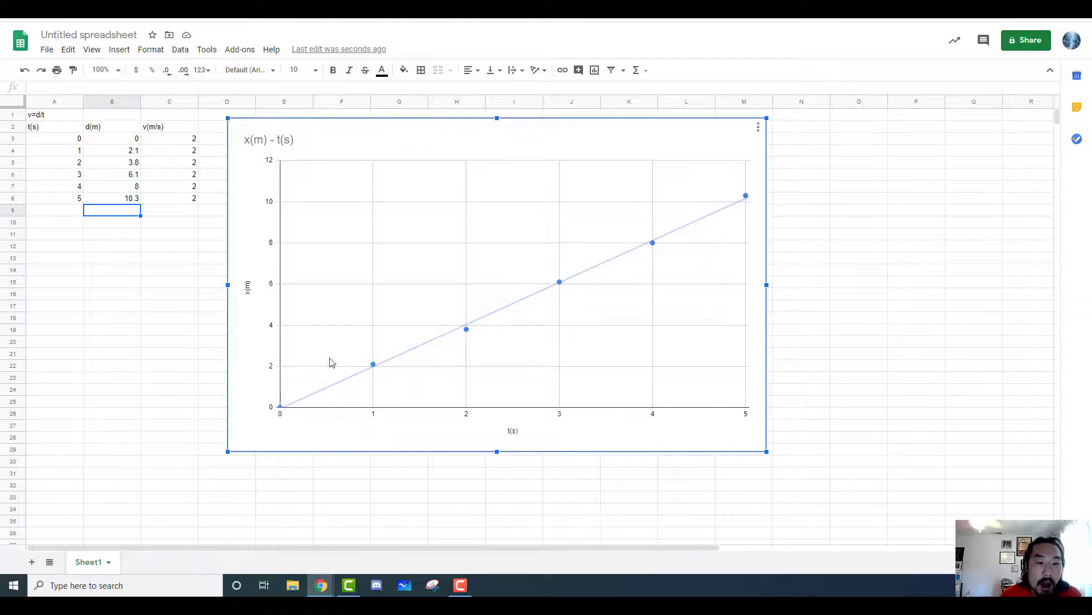
double_click(248, 329)
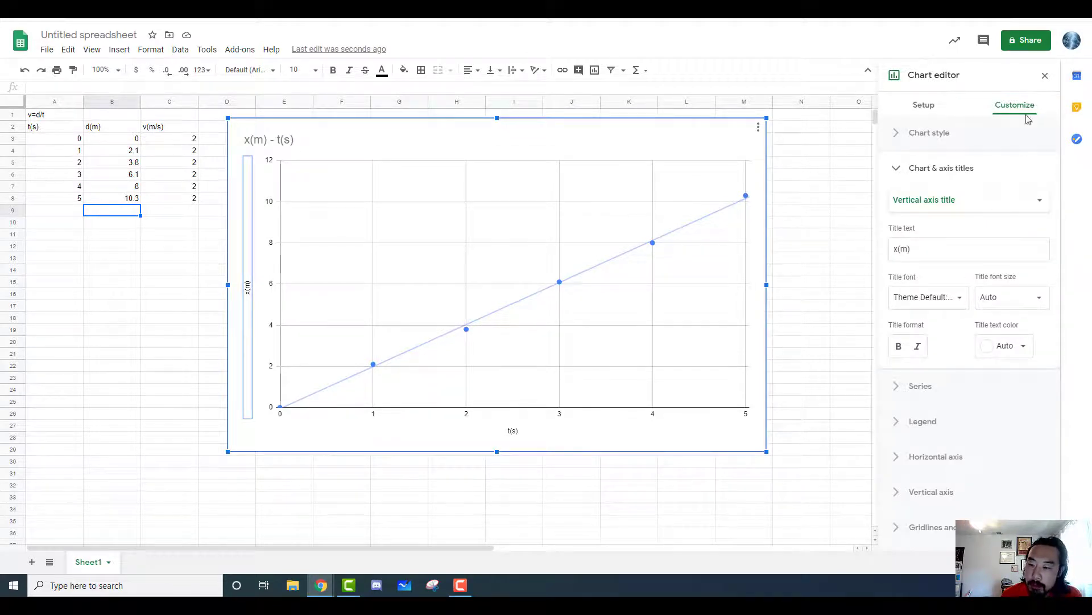
left_click(977, 390)
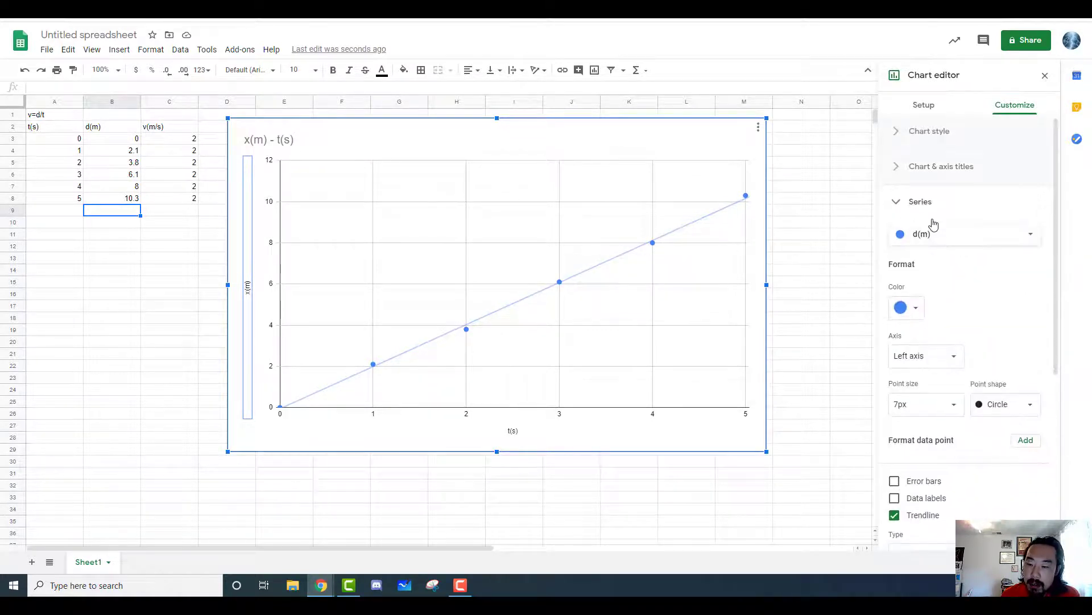
scroll(932, 222, "down", 5)
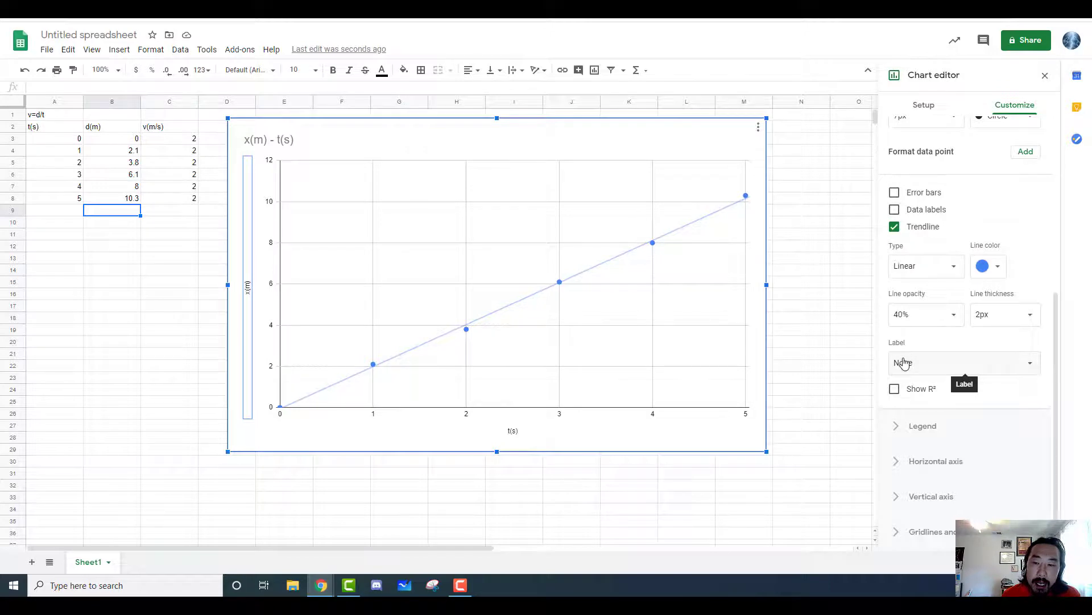
left_click(919, 368)
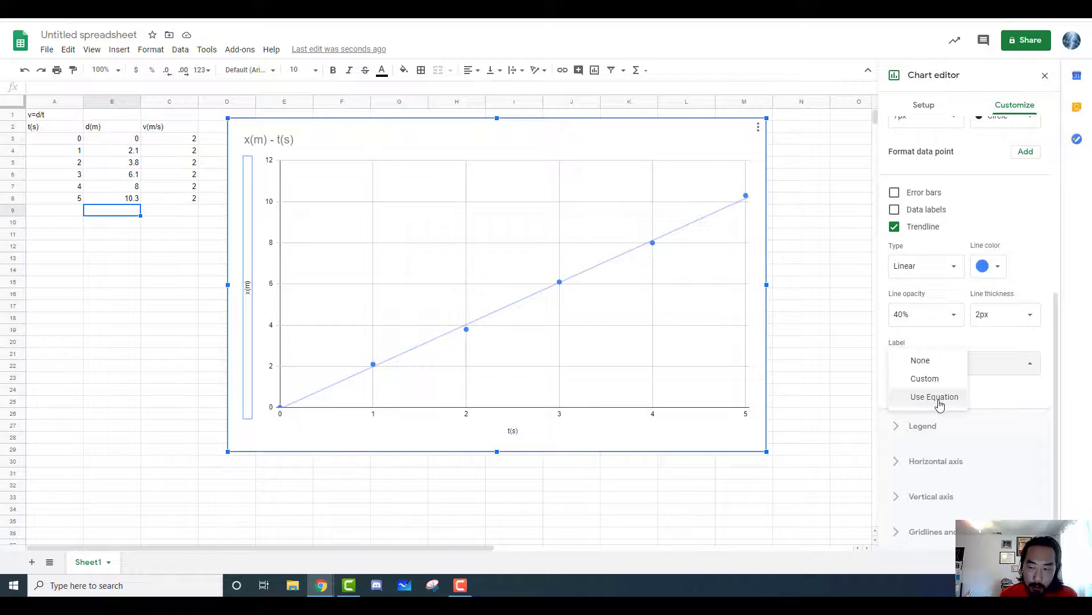
left_click(939, 406)
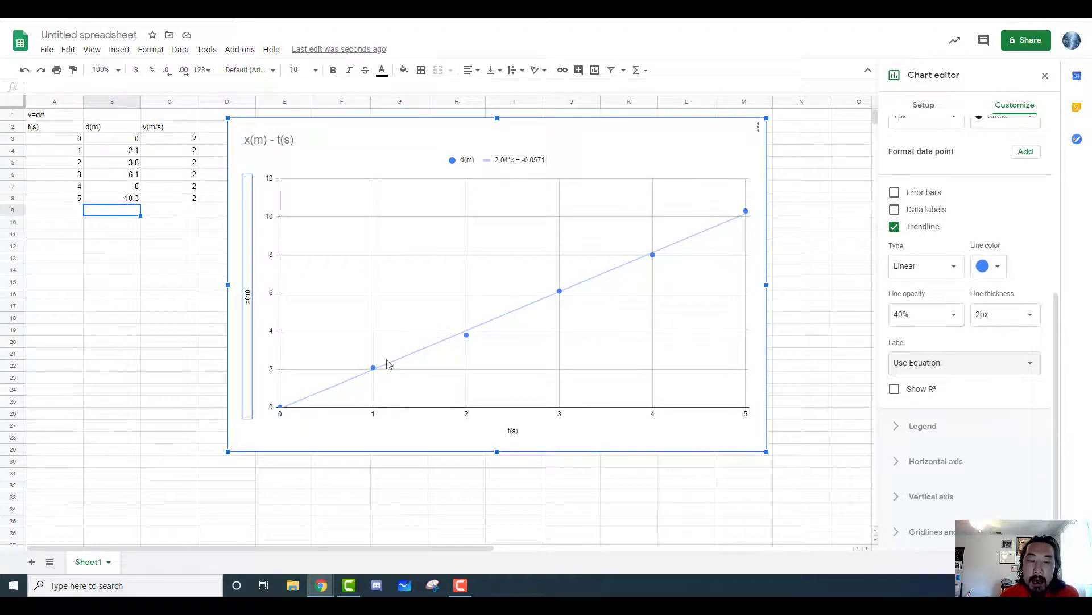
Edit the trendline's label in the chart legend to read "y=2.04*x + 0"
left_click(511, 161)
left_click(509, 163)
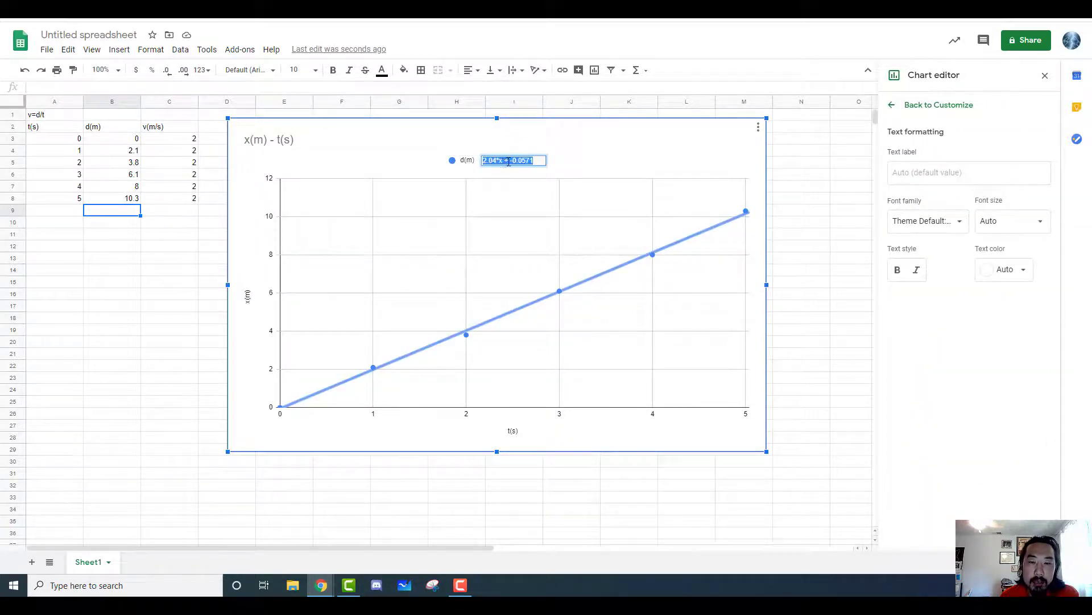
left_click(541, 162)
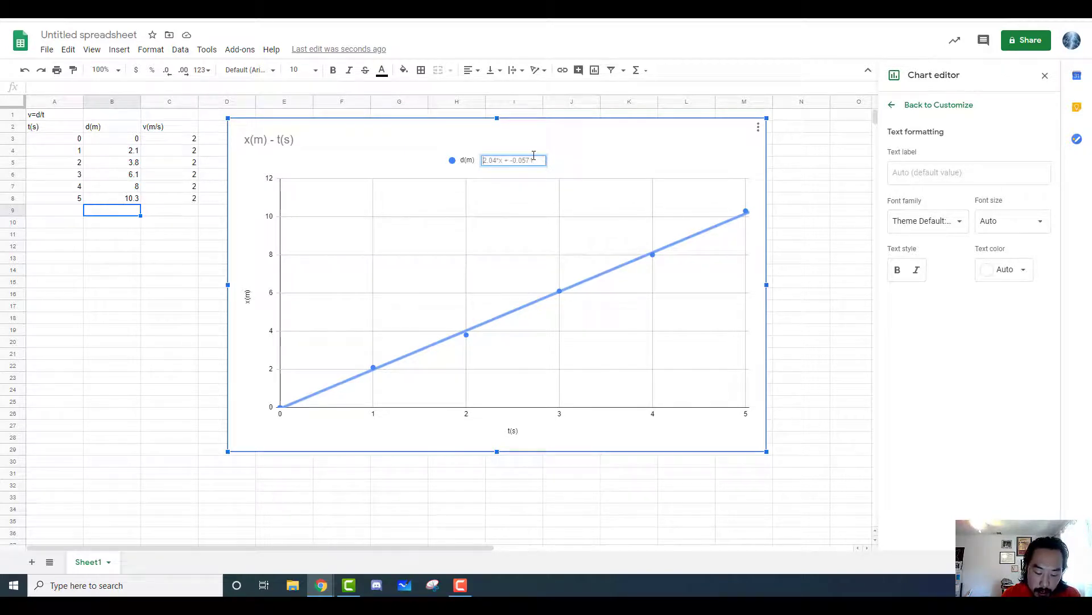
type("y=")
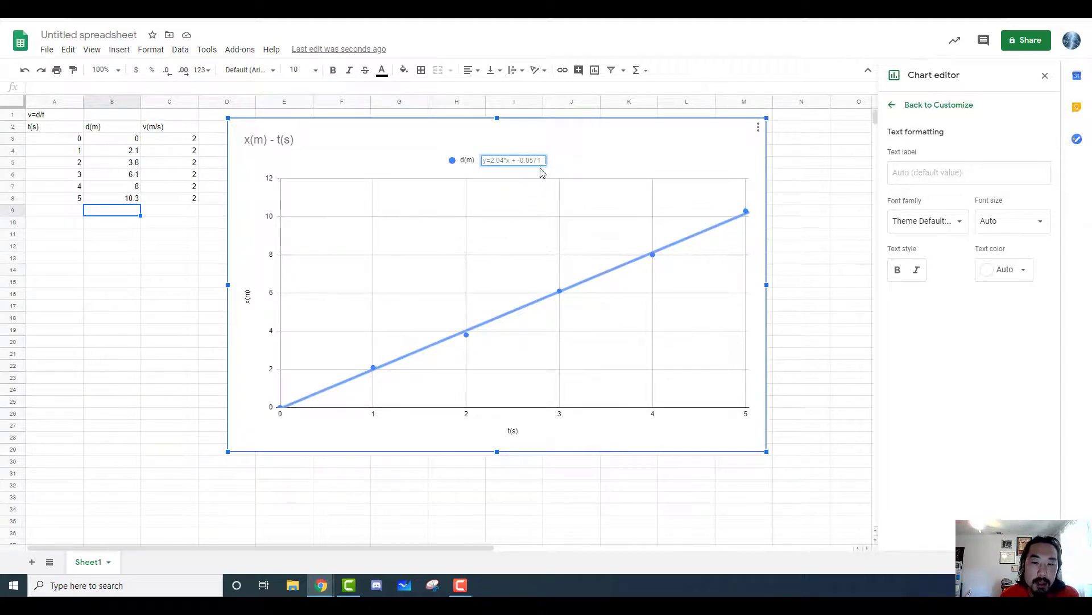
left_click_drag(545, 159, 535, 160)
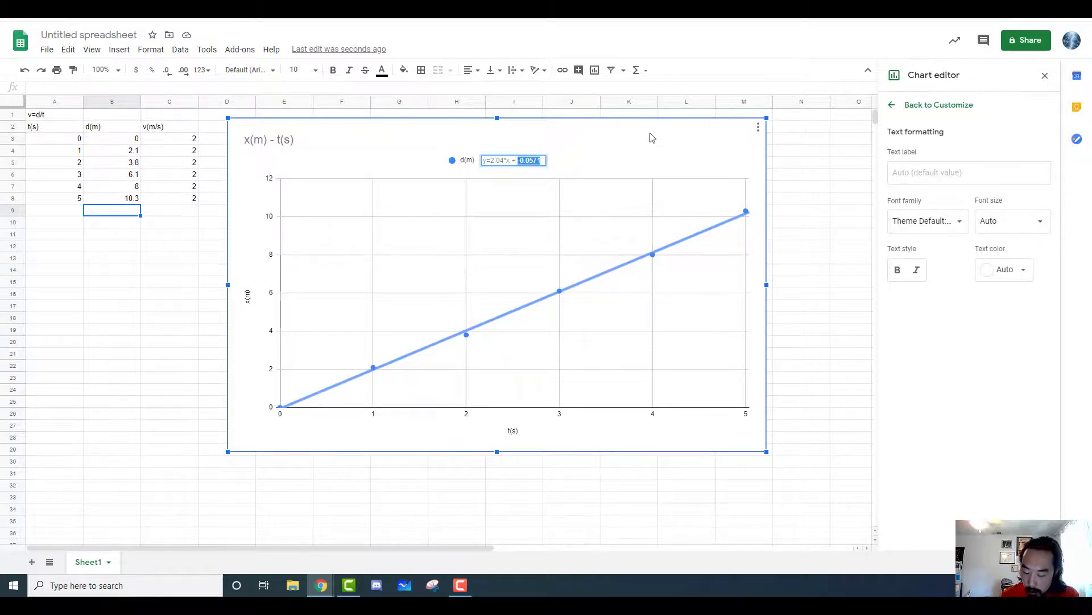
type("0")
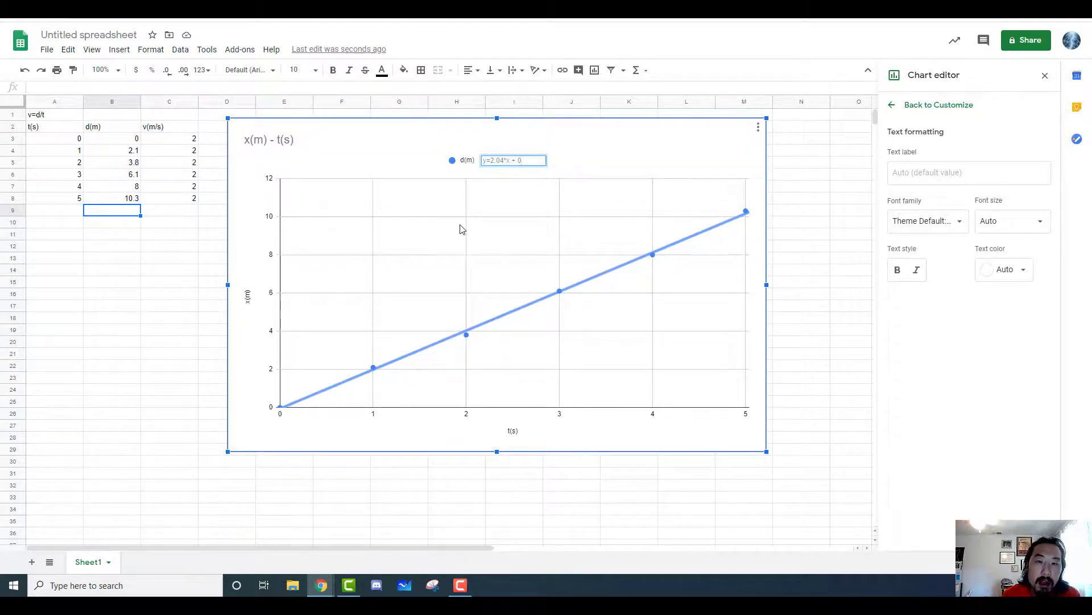
key("Return")
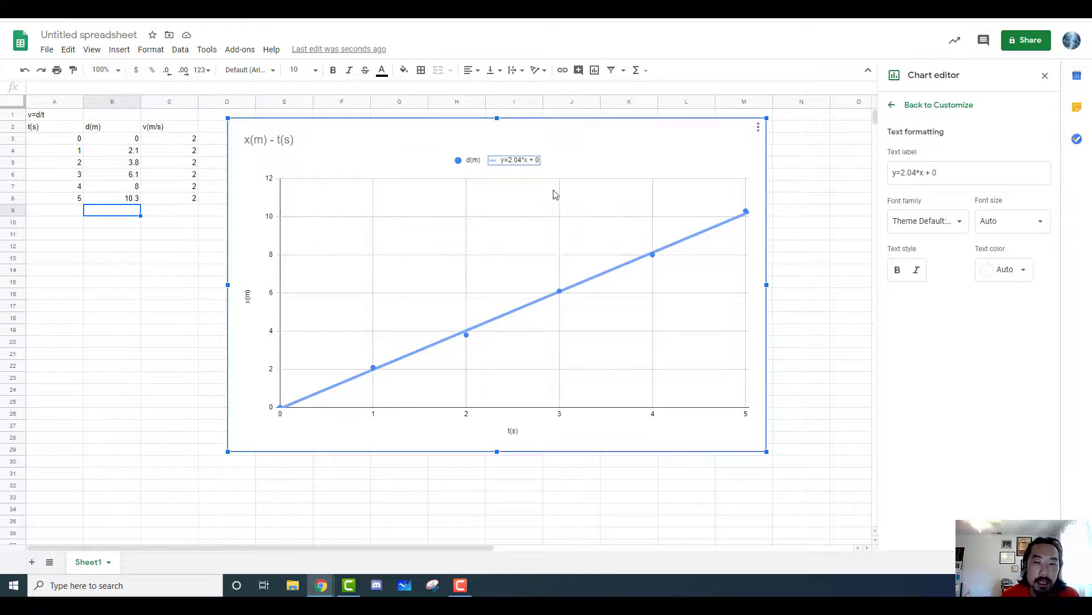
Set the d(m) values for times 1 to 5 s to 2, 4, 6, 8 and 10
left_click(137, 152)
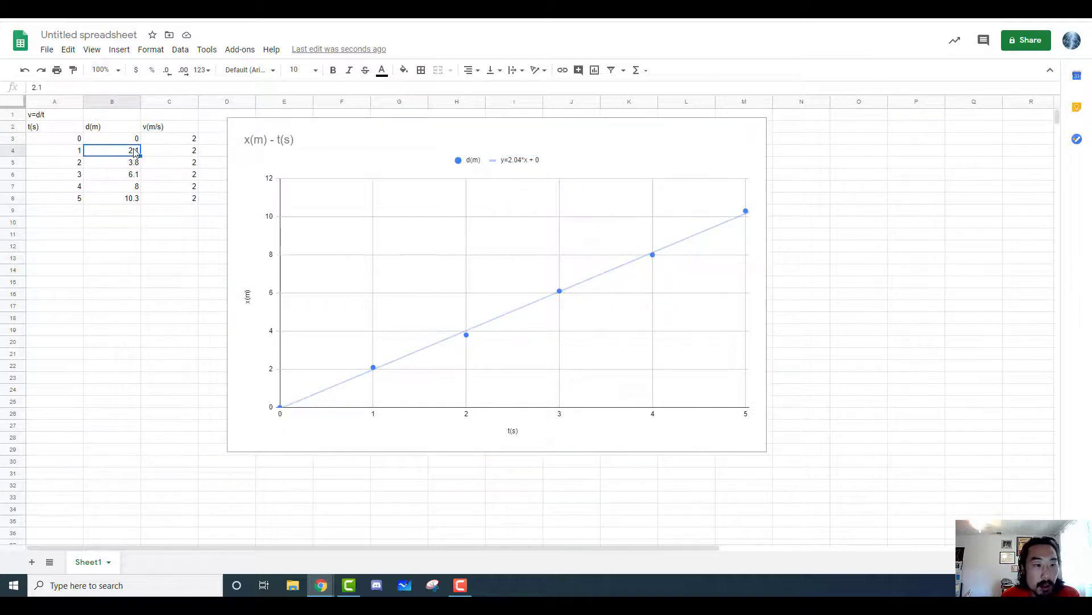
type("2")
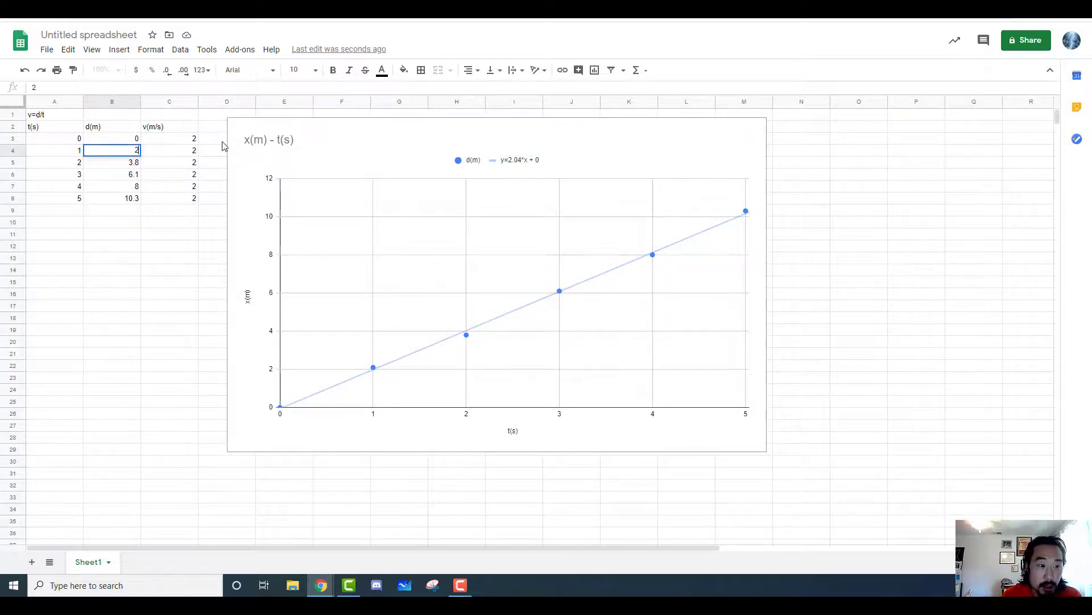
key("Return")
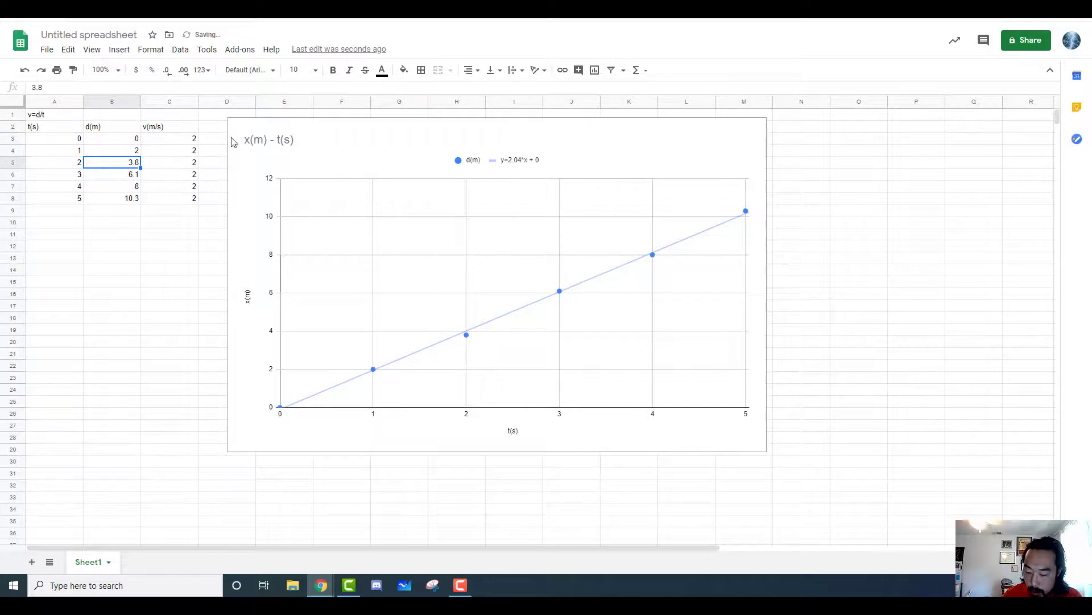
type("4")
key("Return")
type("6")
key("Return")
type("8")
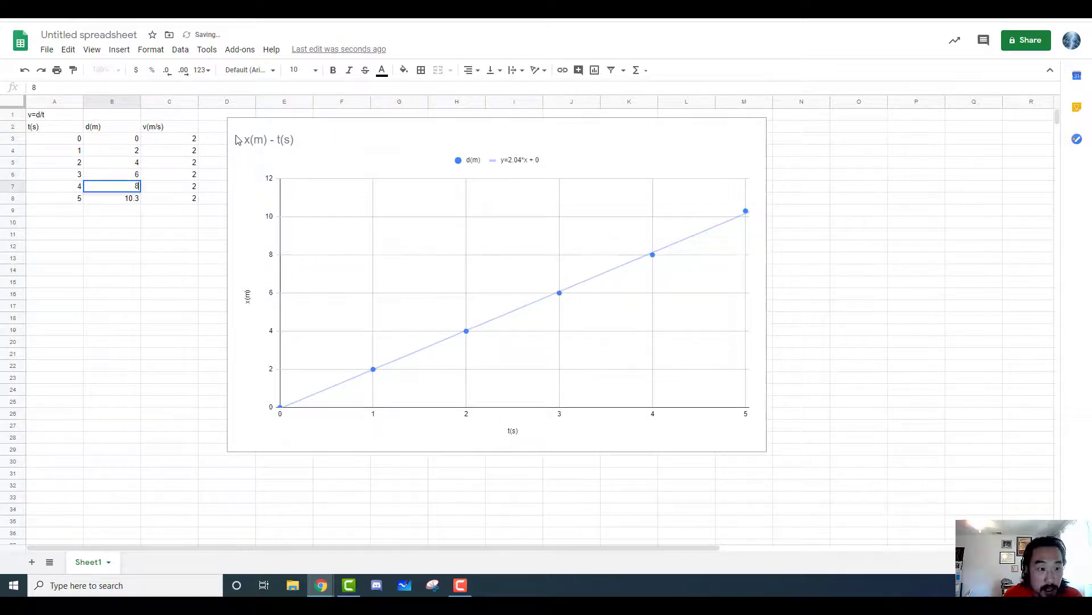
key("Return")
type("10")
key("Return")
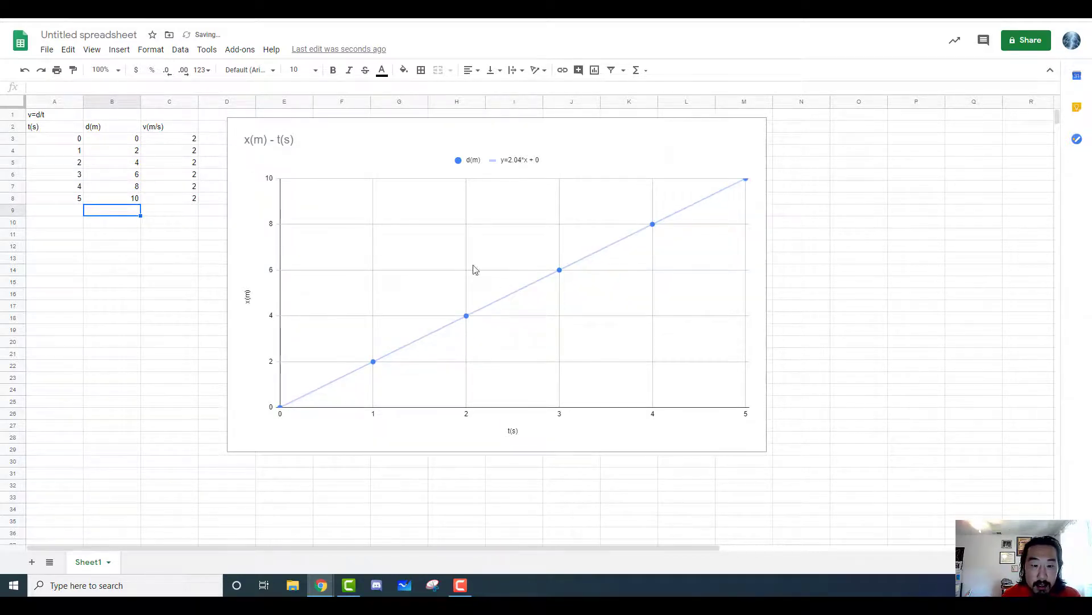
Switch the trendline's label from the custom text to Use Equation
left_click(599, 254)
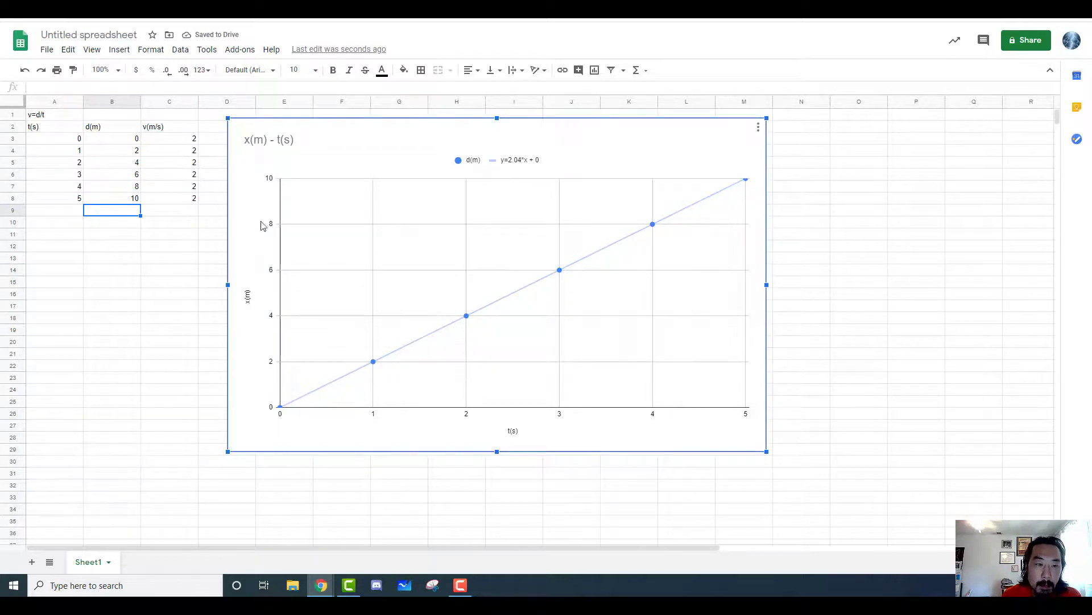
double_click(703, 209)
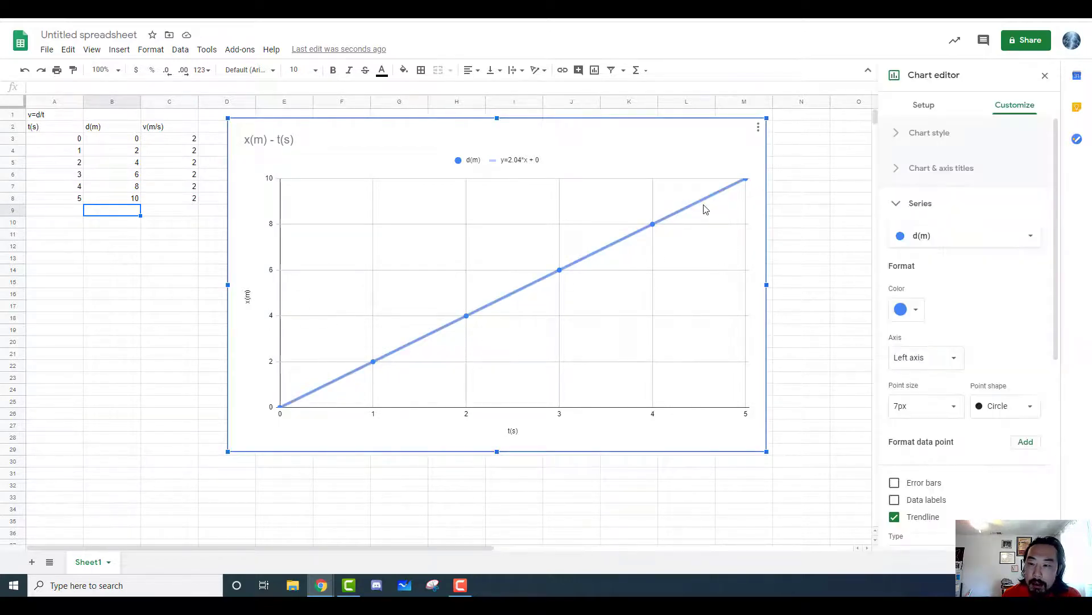
scroll(932, 353, "down", 4)
scroll(951, 434, "down", 2)
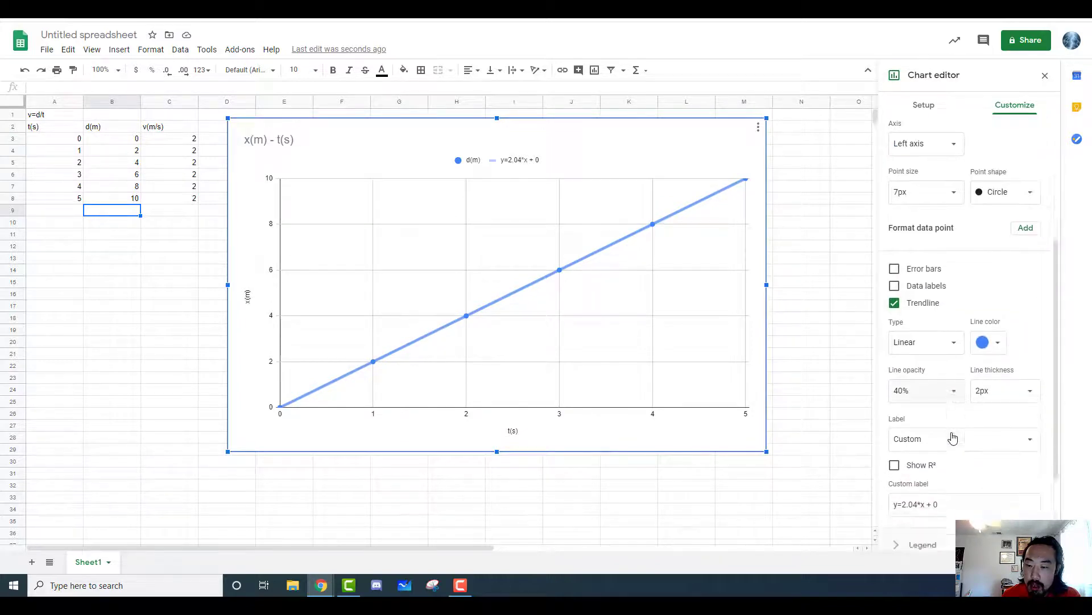
left_click(965, 432)
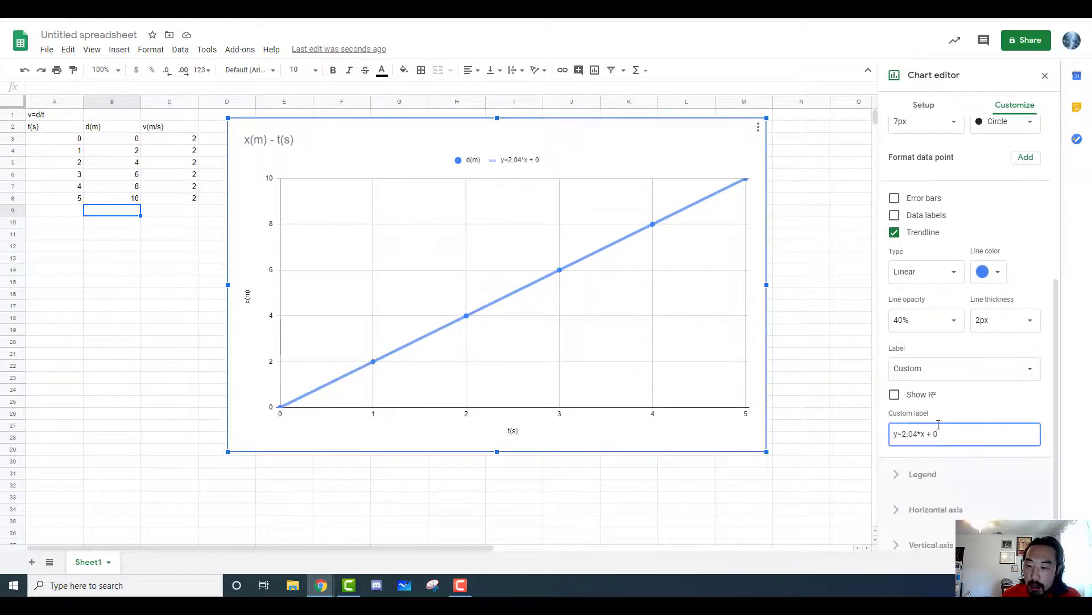
left_click(966, 369)
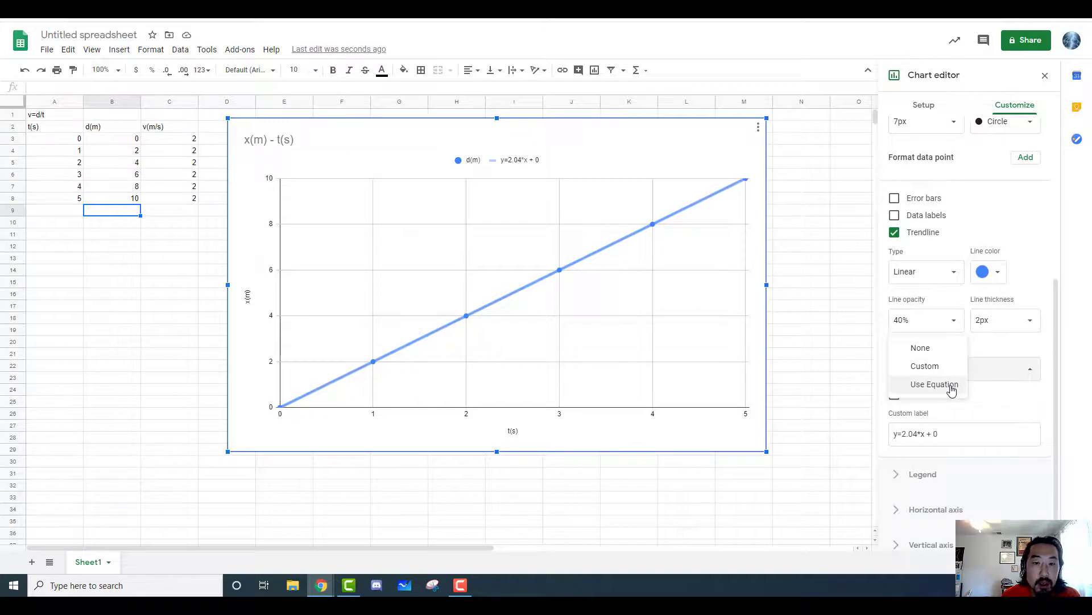
left_click(946, 389)
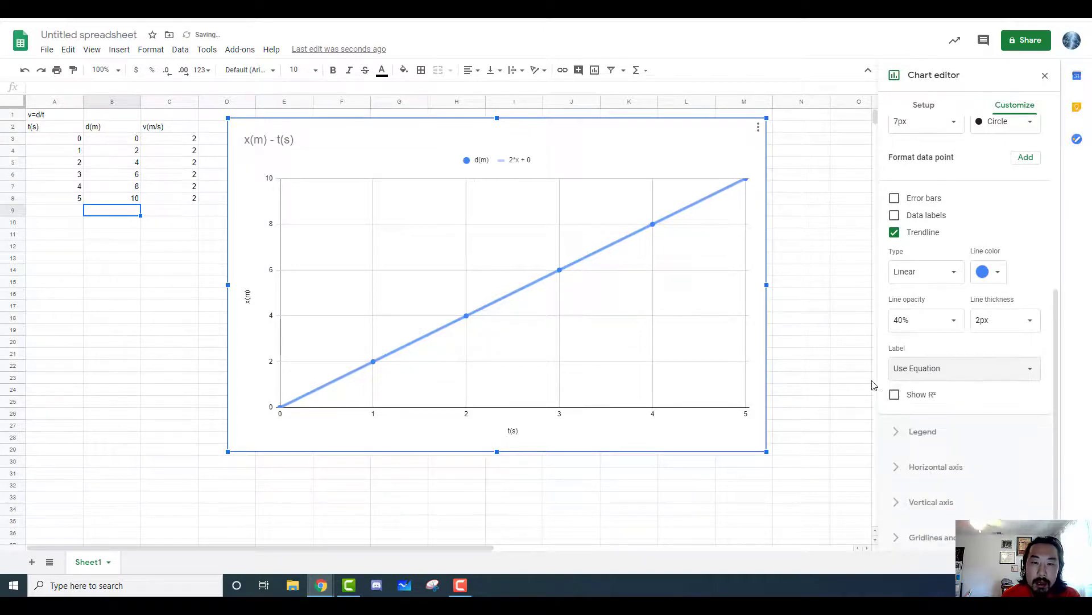
Edit the trendline's label in the chart legend to read "y=2*x + 0"
left_click(512, 162)
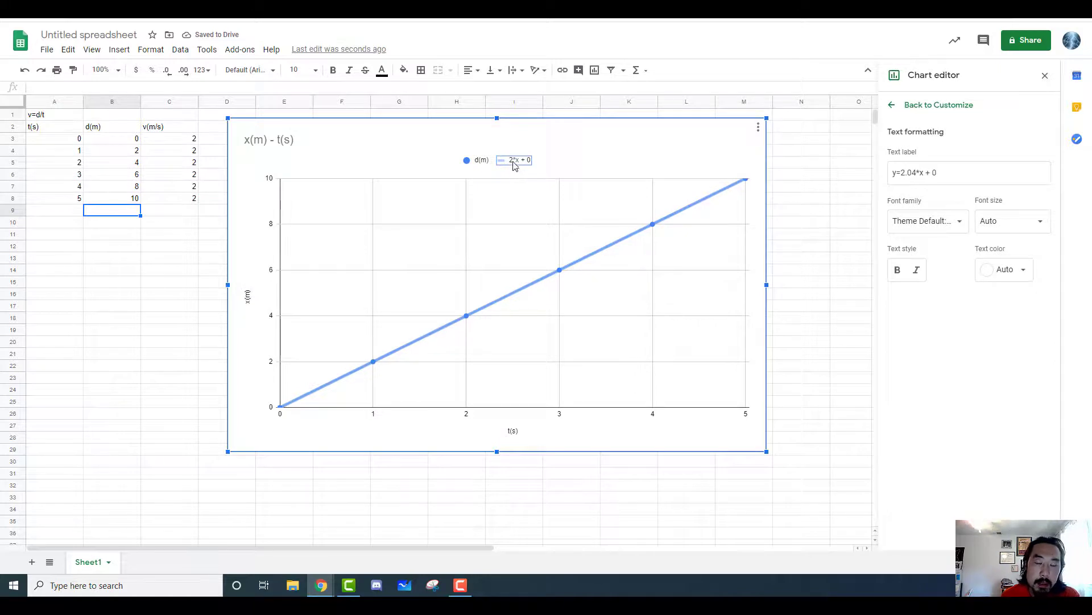
left_click(502, 160)
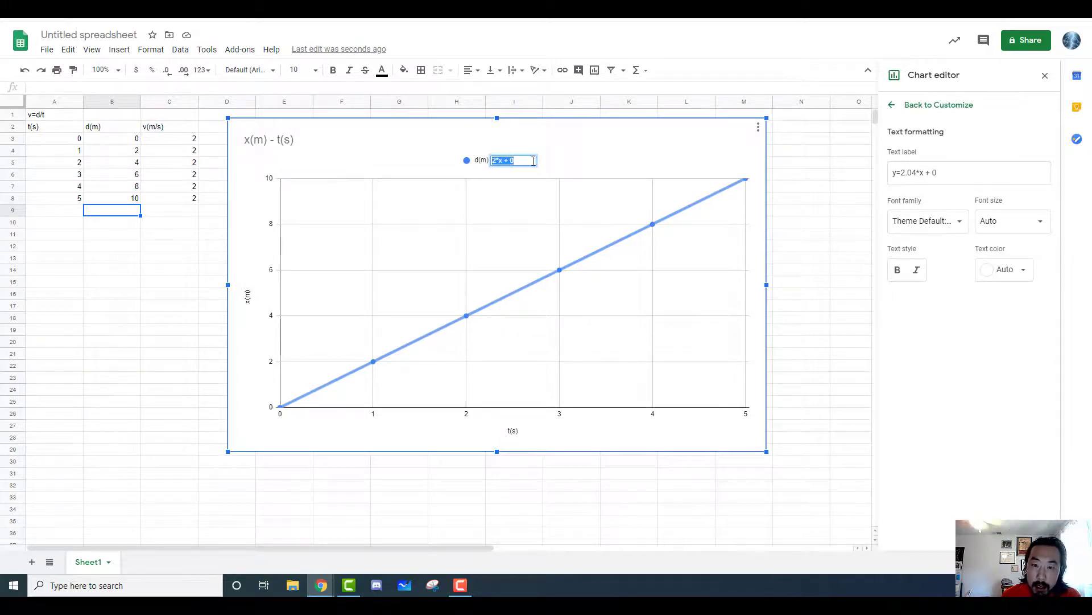
left_click(529, 157)
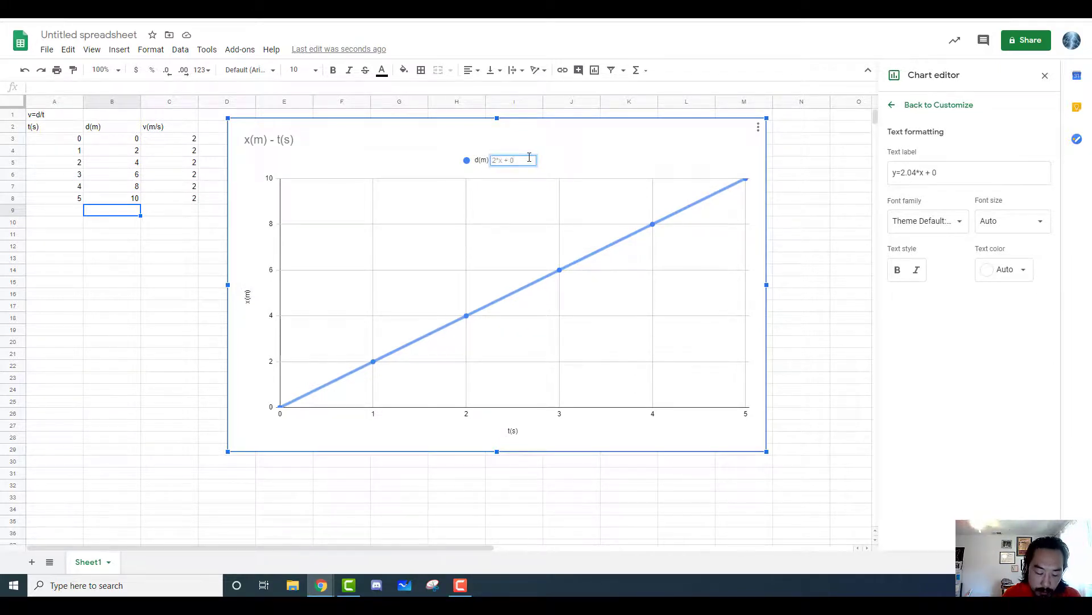
type("y=")
key("Return")
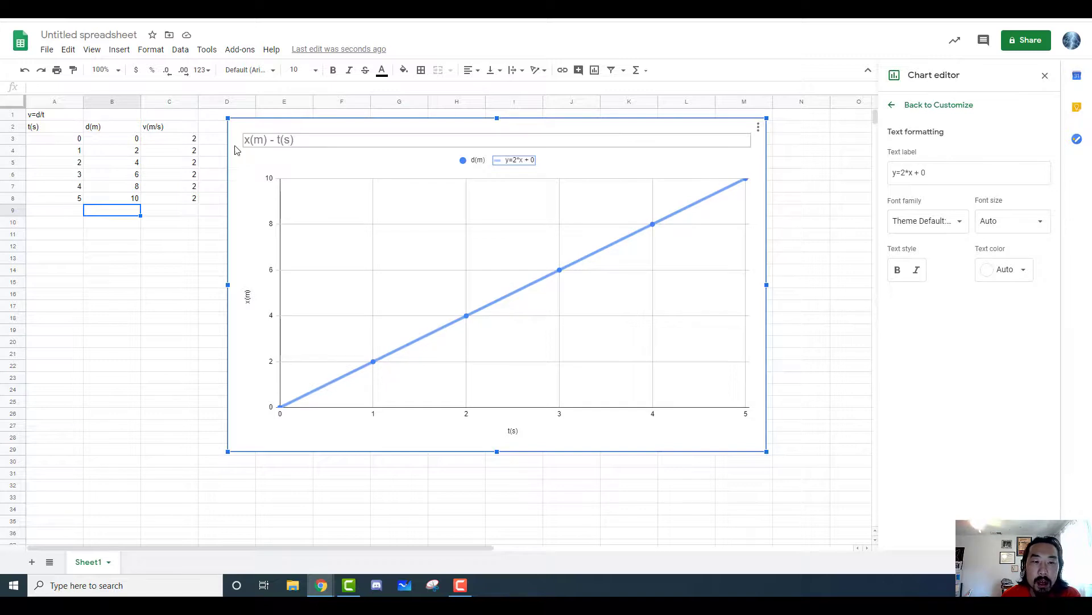
left_click(191, 143)
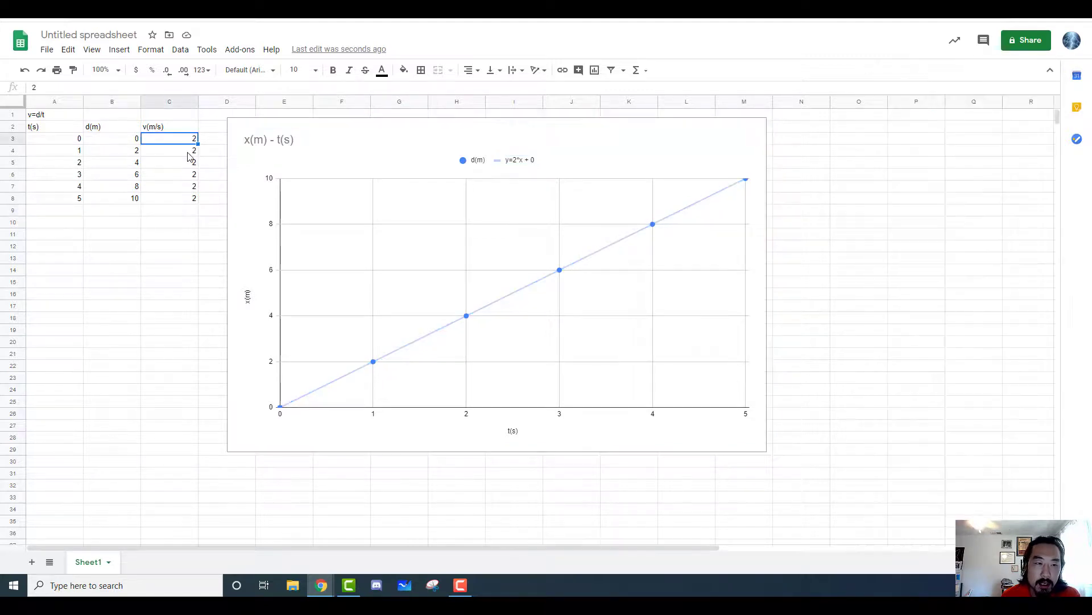
left_click(193, 152)
left_click(192, 163)
left_click(193, 176)
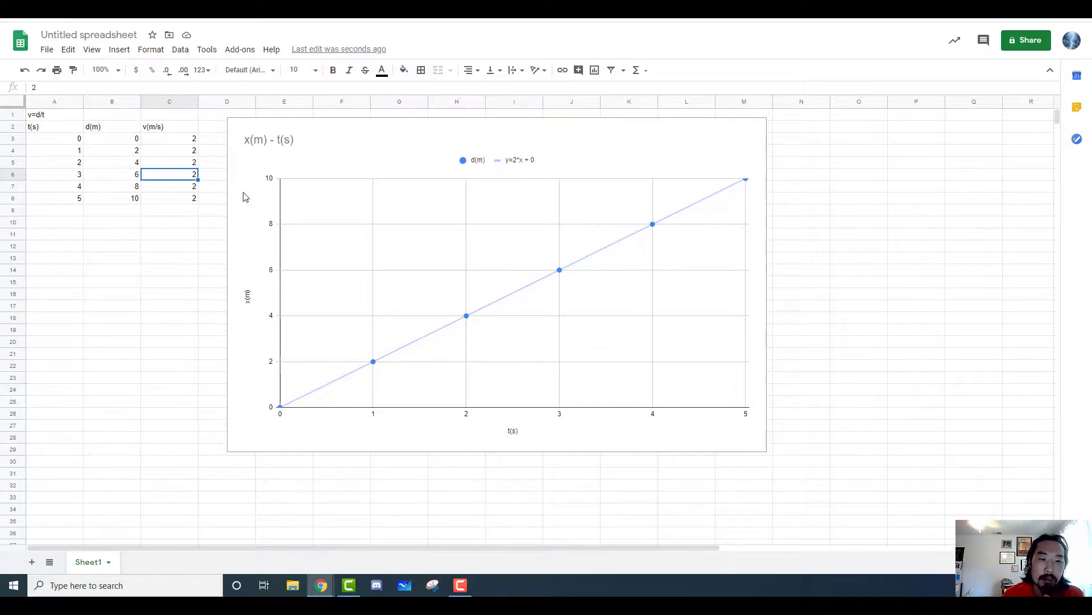
Delete the x(m) - t(s) chart from the sheet
left_click_drag(247, 192, 367, 197)
key("Delete")
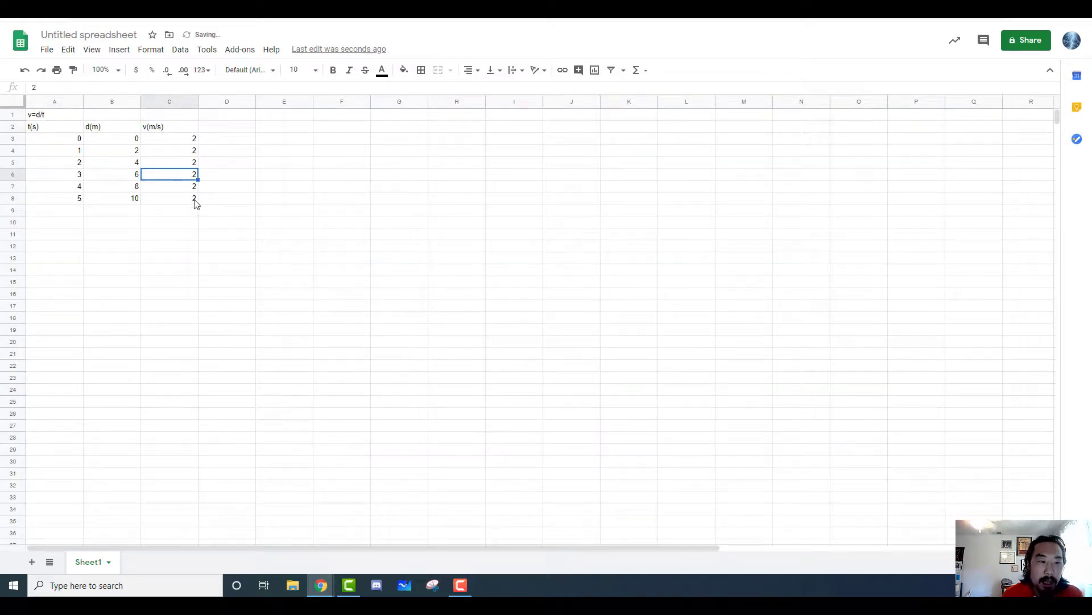
left_click(193, 199)
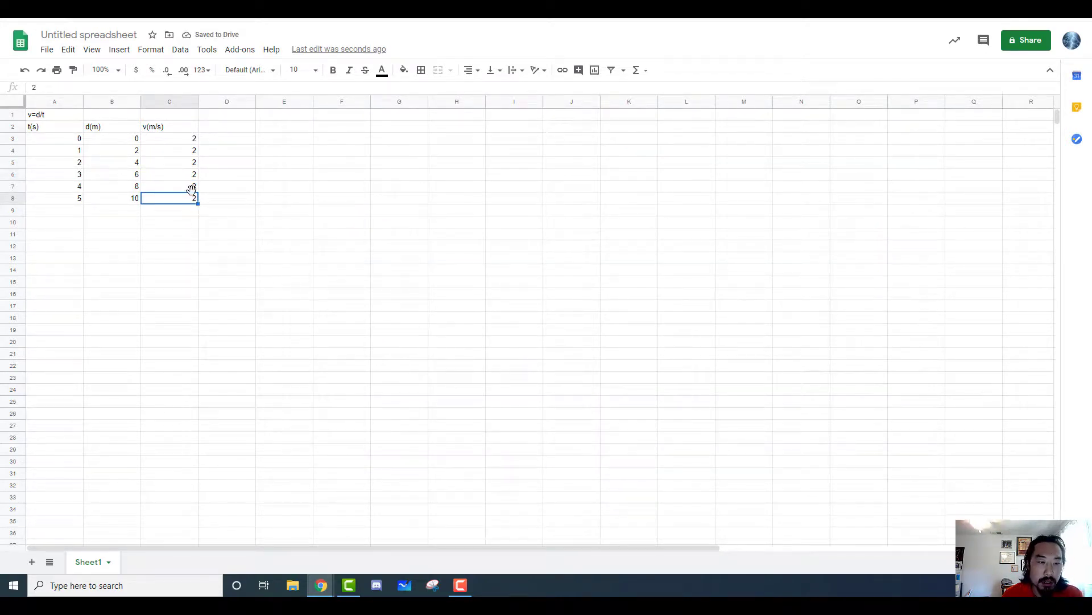
left_click(44, 130, "shift")
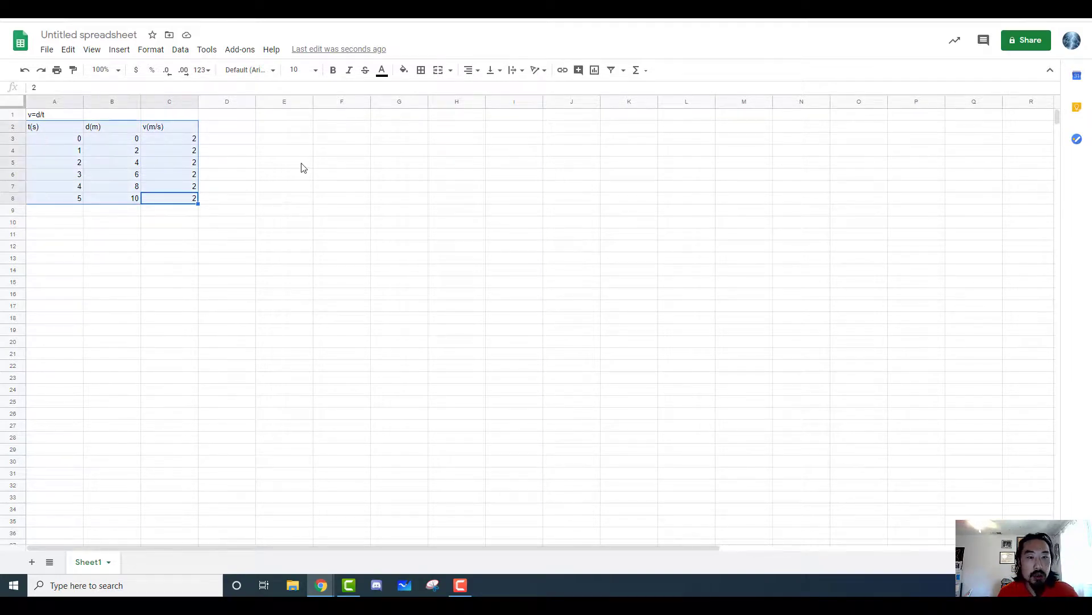
left_click(191, 225)
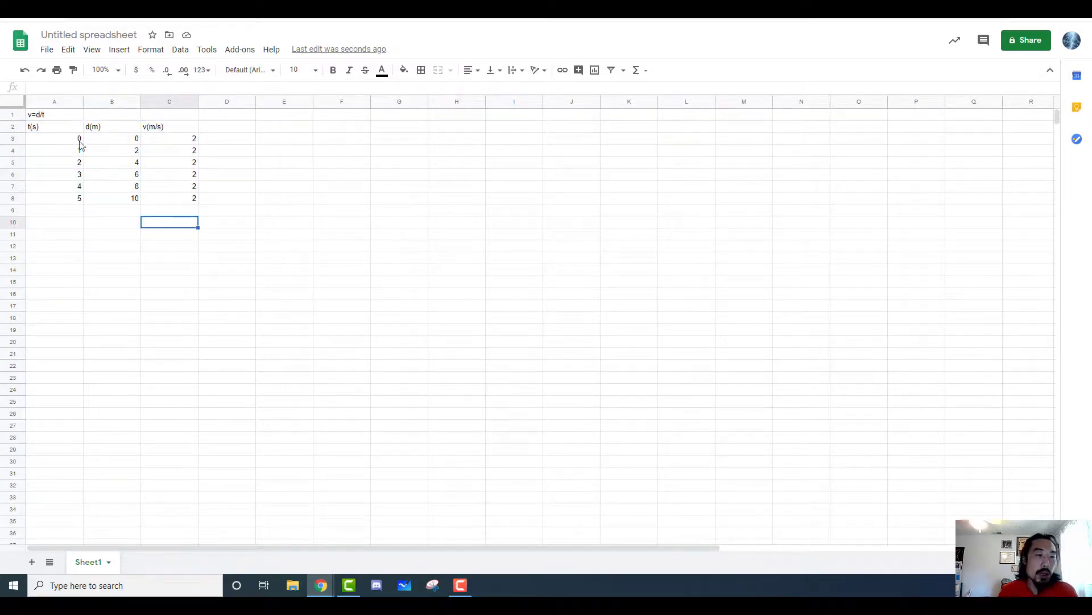
Copy the t(s) column, header and values, to a new block starting at A10
left_click(40, 126)
left_click_drag(42, 127, 51, 198)
key("ctrl+c")
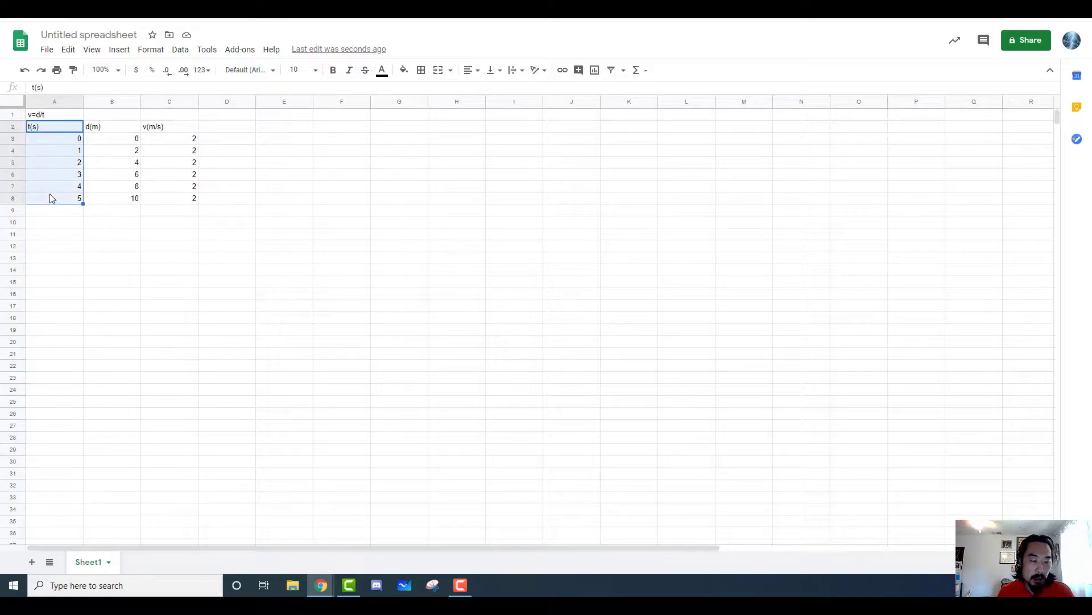
left_click(47, 228)
key("ctrl+v")
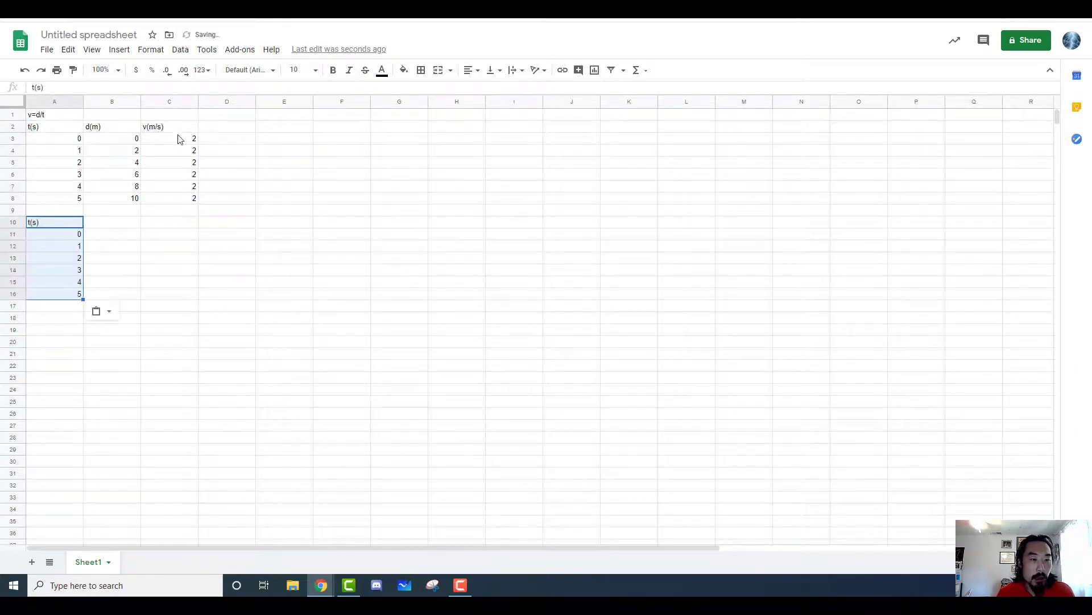
Copy the v(m/s) column, header and values, beside the copied times, starting at B10
left_click_drag(178, 126, 176, 200)
key("ctrl+c")
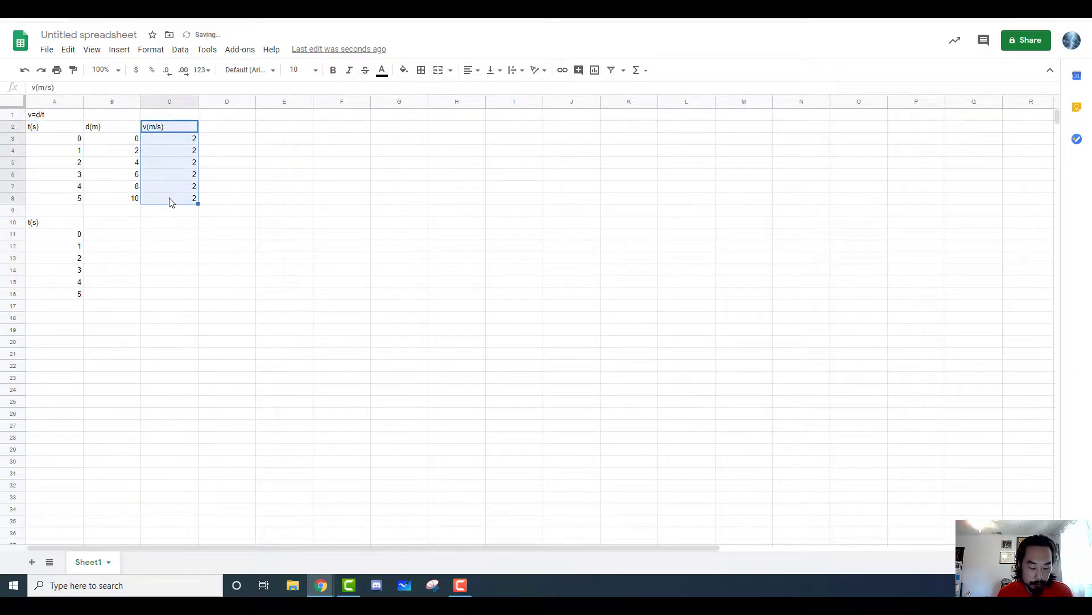
left_click(114, 226)
key("ctrl+v")
left_click(218, 296)
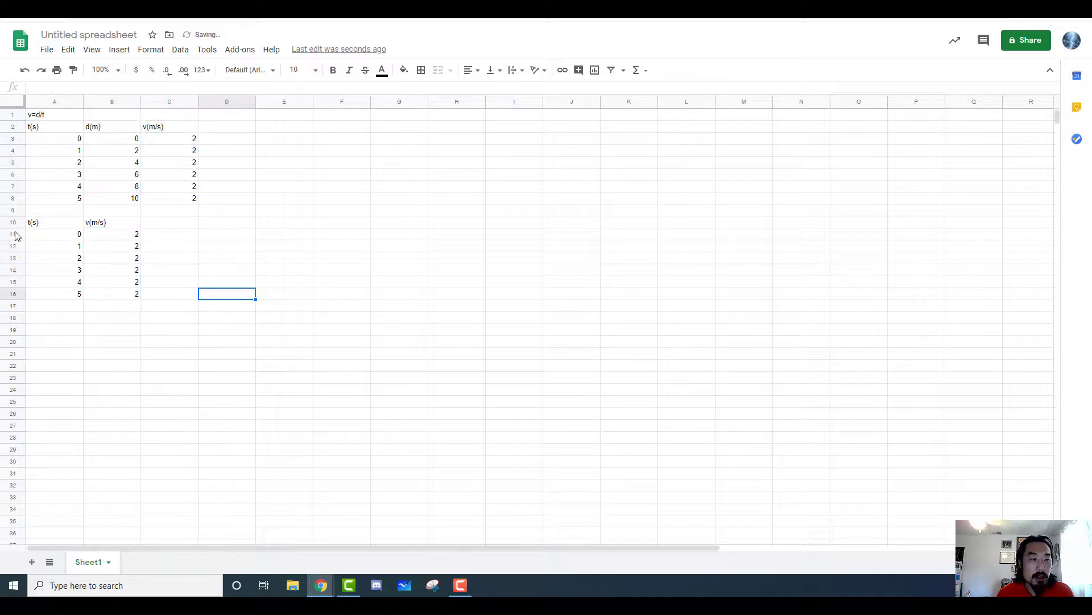
left_click_drag(47, 224, 118, 295)
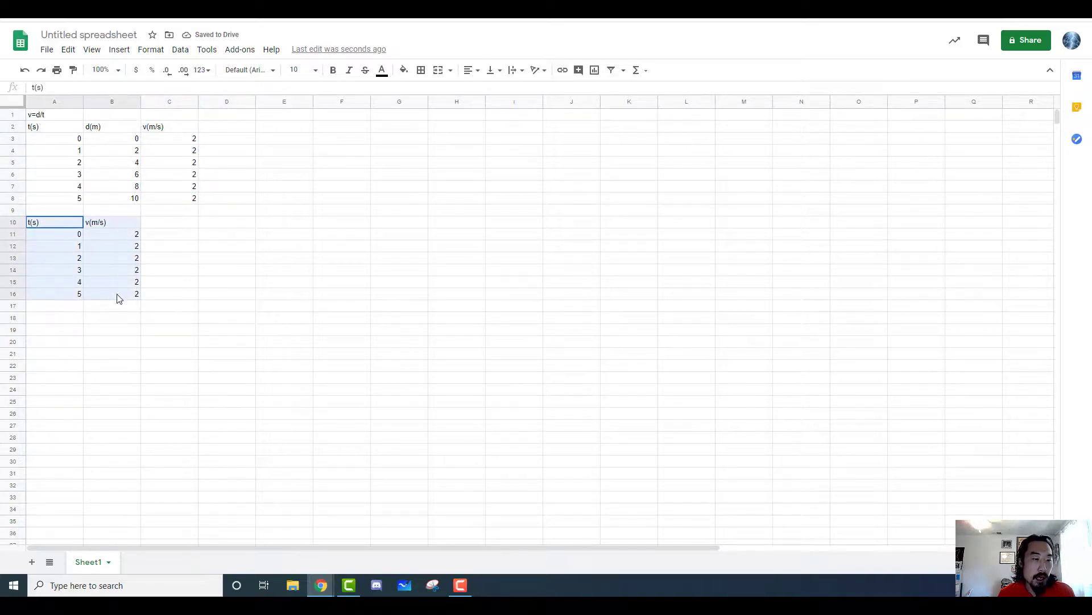
Undo both pasted columns below the original table
left_click(236, 245)
key("ctrl+z")
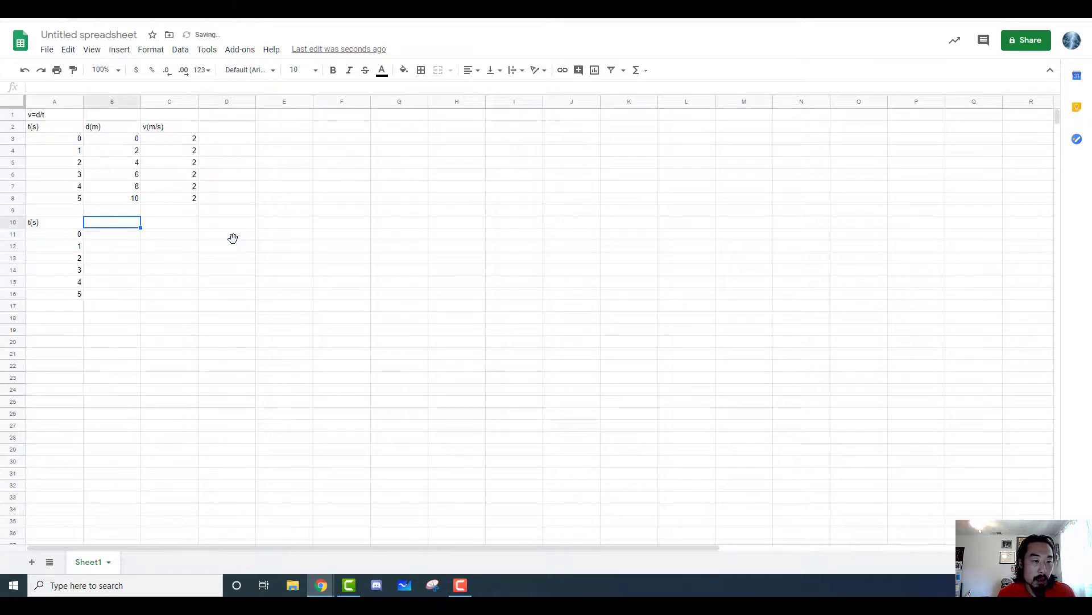
key("ctrl+z")
Insert a chart from the whole table, range A2:C8, covering t(s), d(m) and v(m/s)
left_click(46, 127)
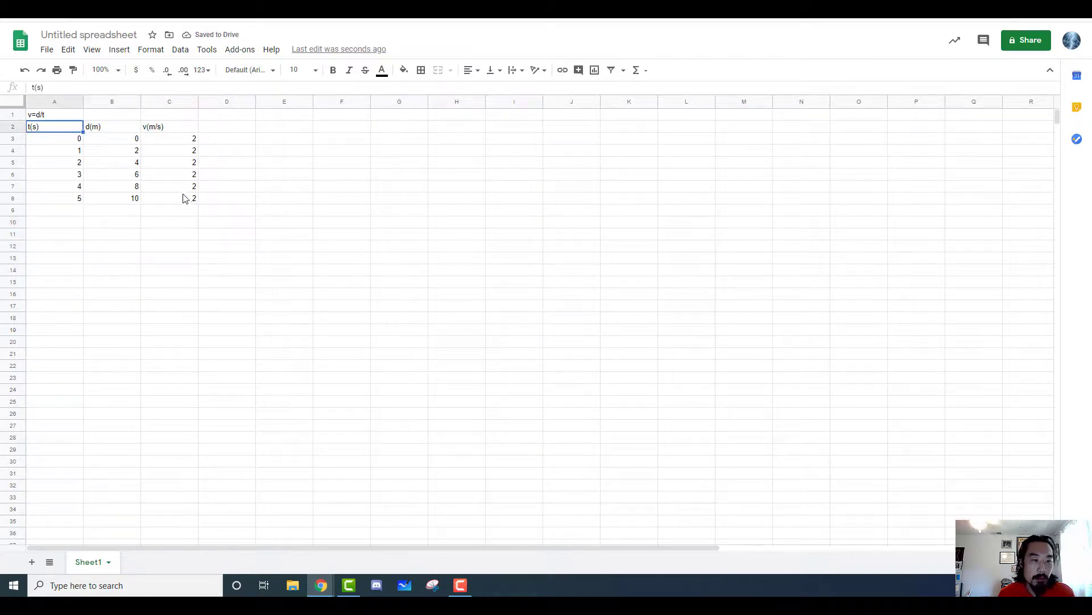
left_click(185, 198, "shift")
left_click(119, 49)
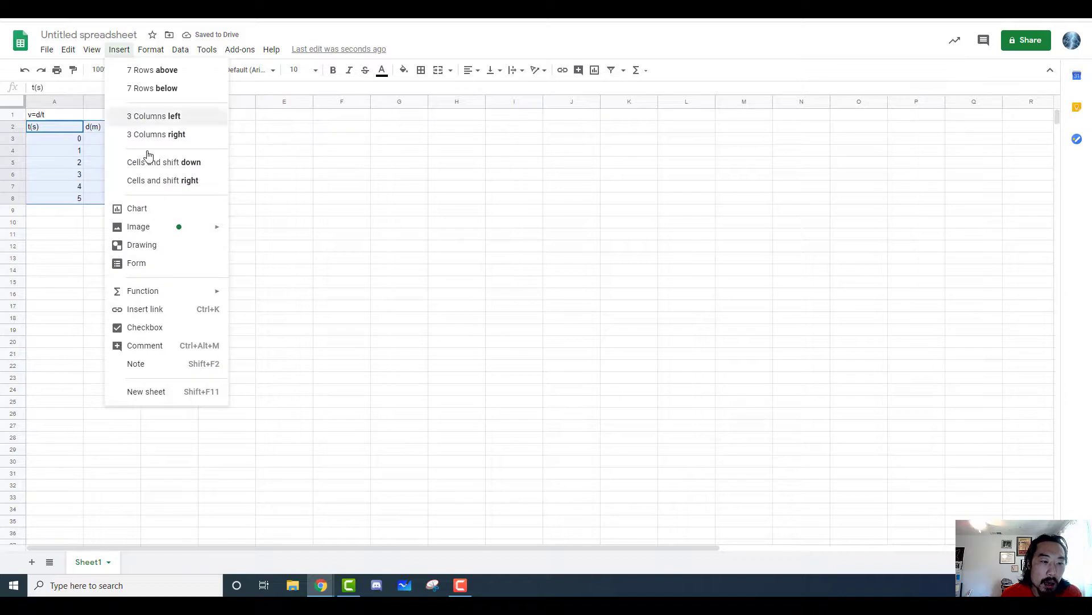
left_click(155, 209)
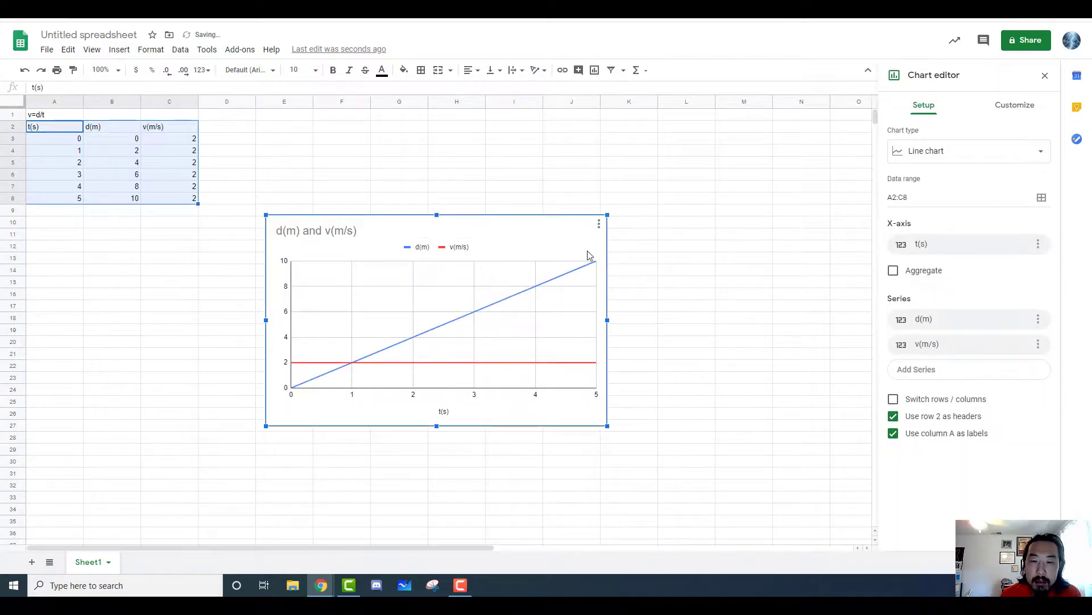
Move the chart up beside the data table, enlarge it, and remove its d(m) series
left_click_drag(588, 249, 574, 161)
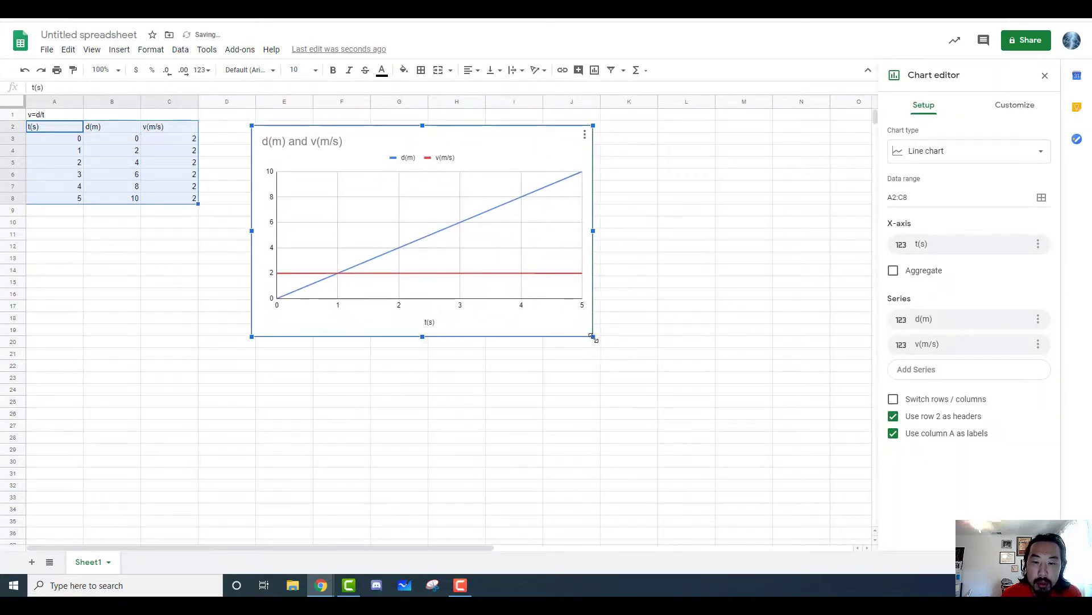
left_click_drag(593, 337, 744, 473)
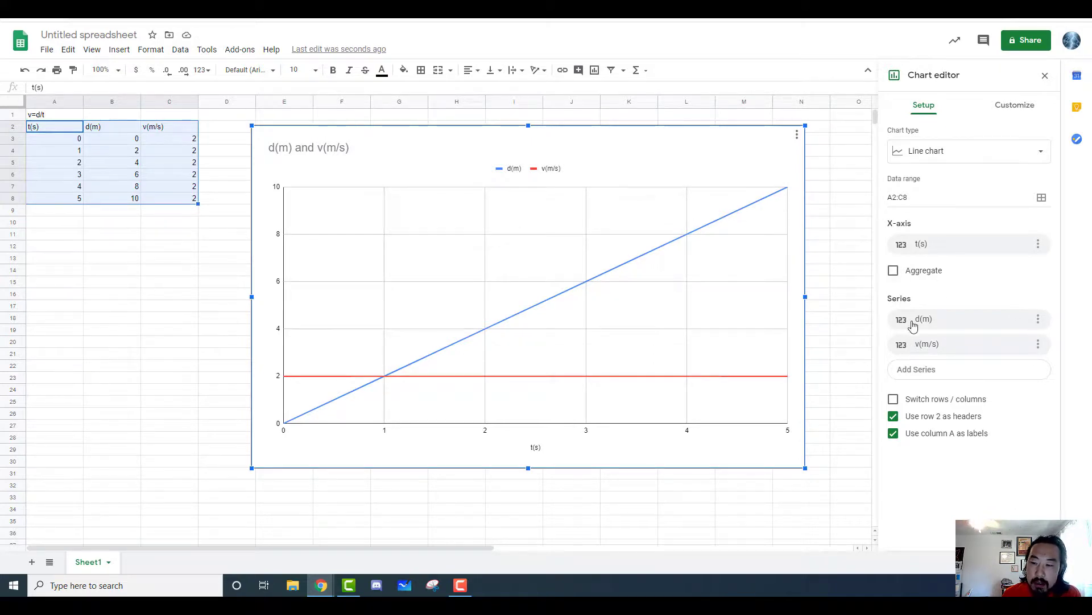
left_click(1039, 319)
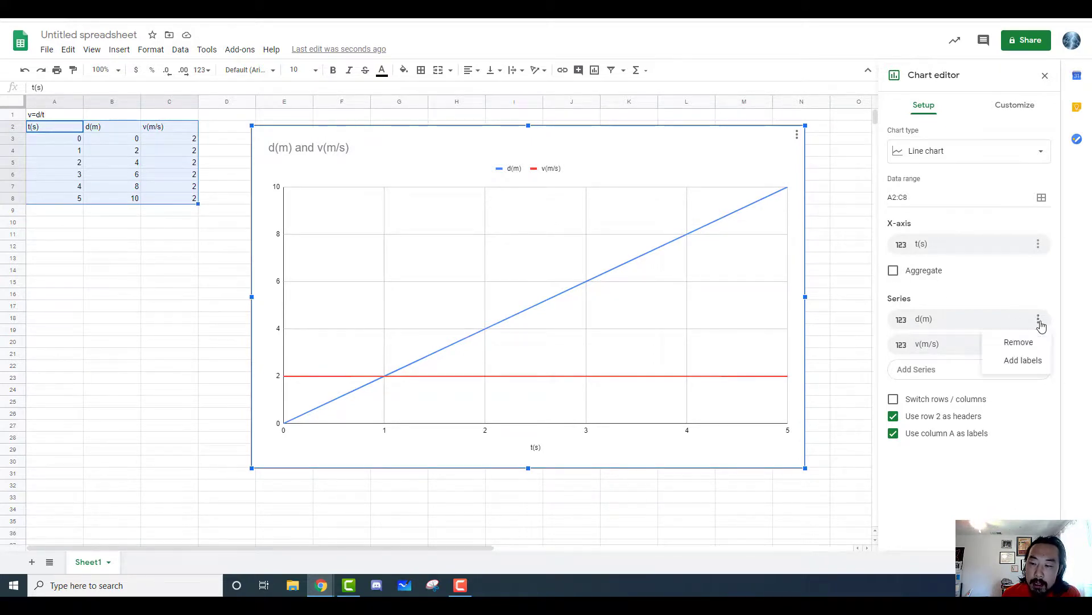
left_click(1037, 345)
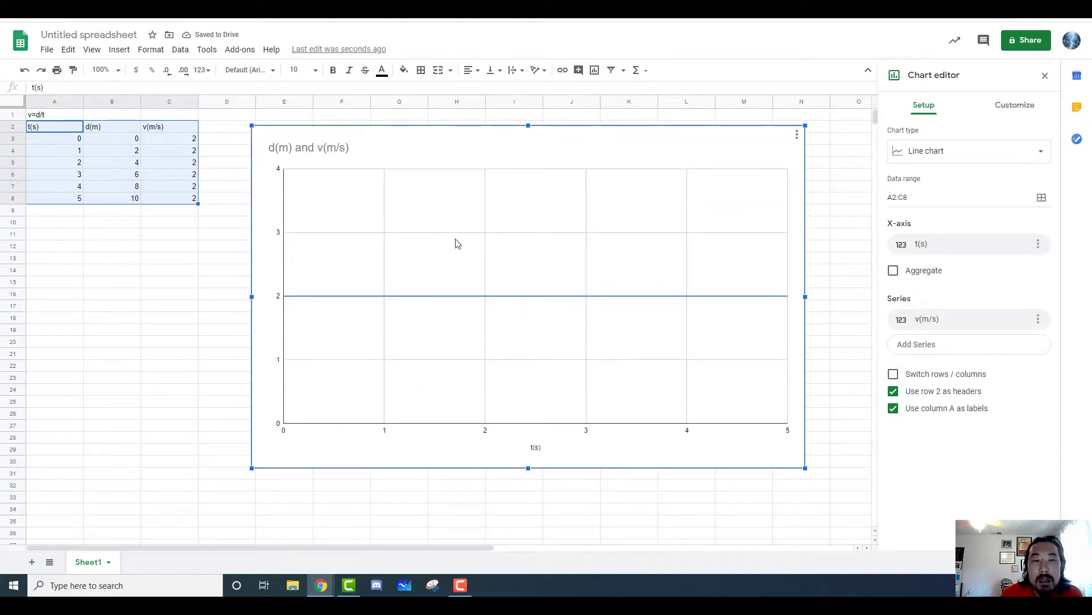
Change the chart title to "v(m/s) - t(s)"
double_click(305, 150)
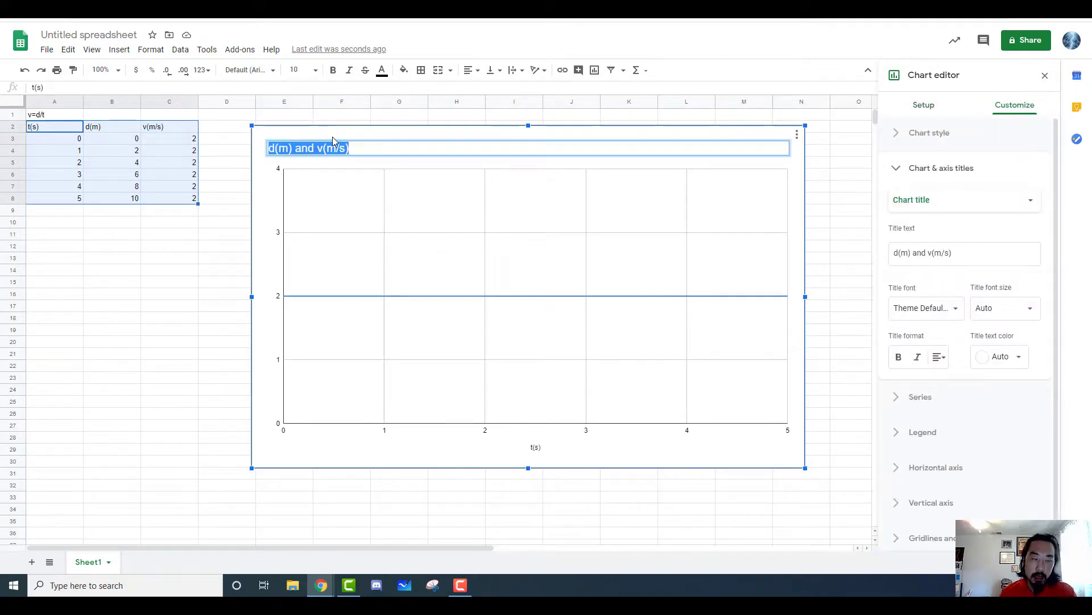
type("V")
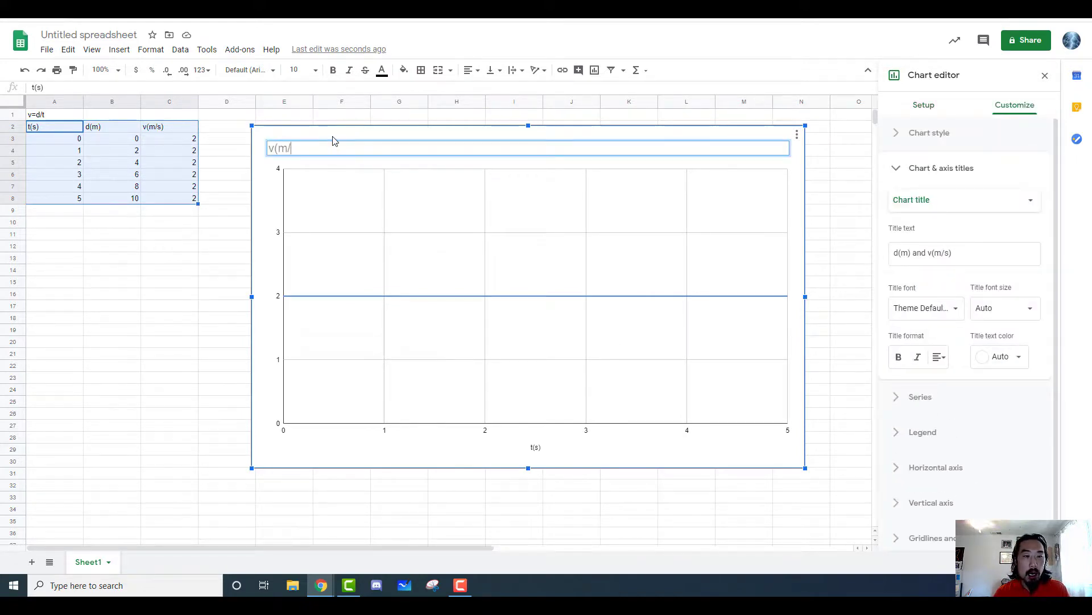
type("(m/s) - t(s)")
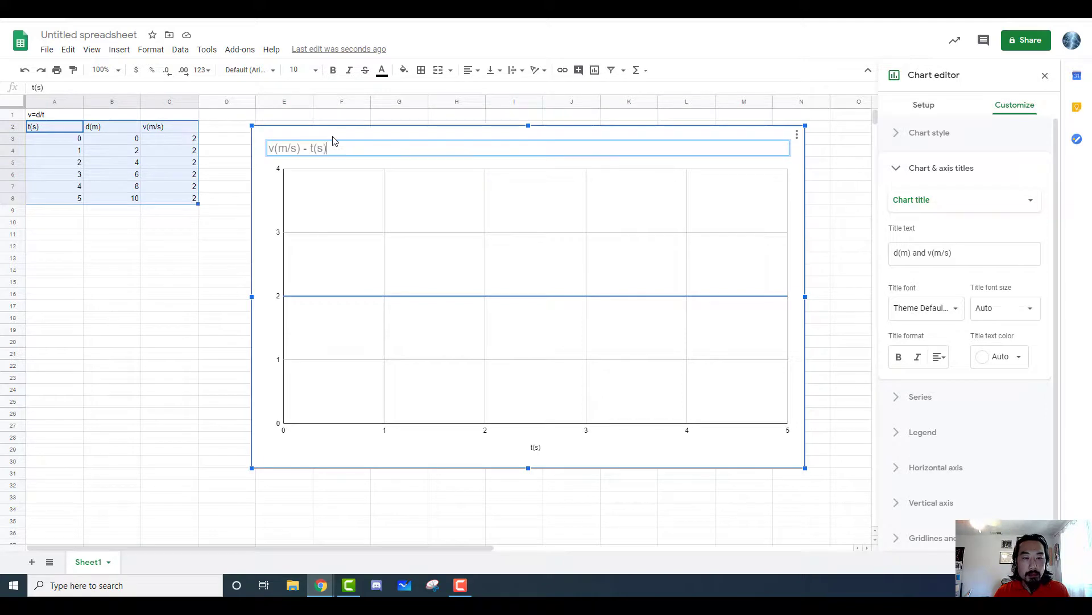
key("Return")
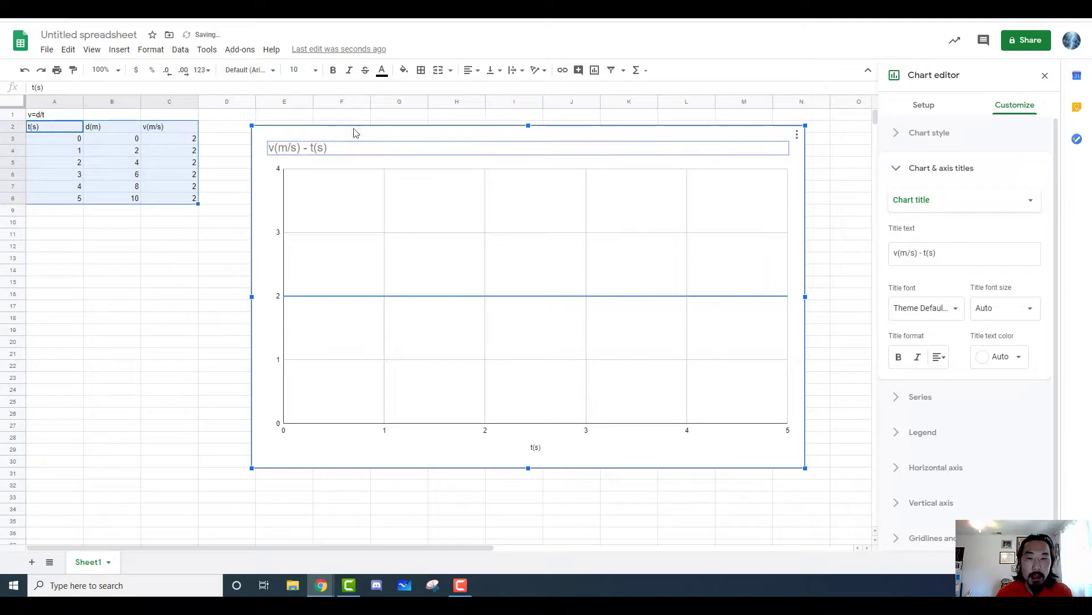
Add the vertical axis title "v(m/s)" to the chart
left_click(982, 202)
left_click(967, 252)
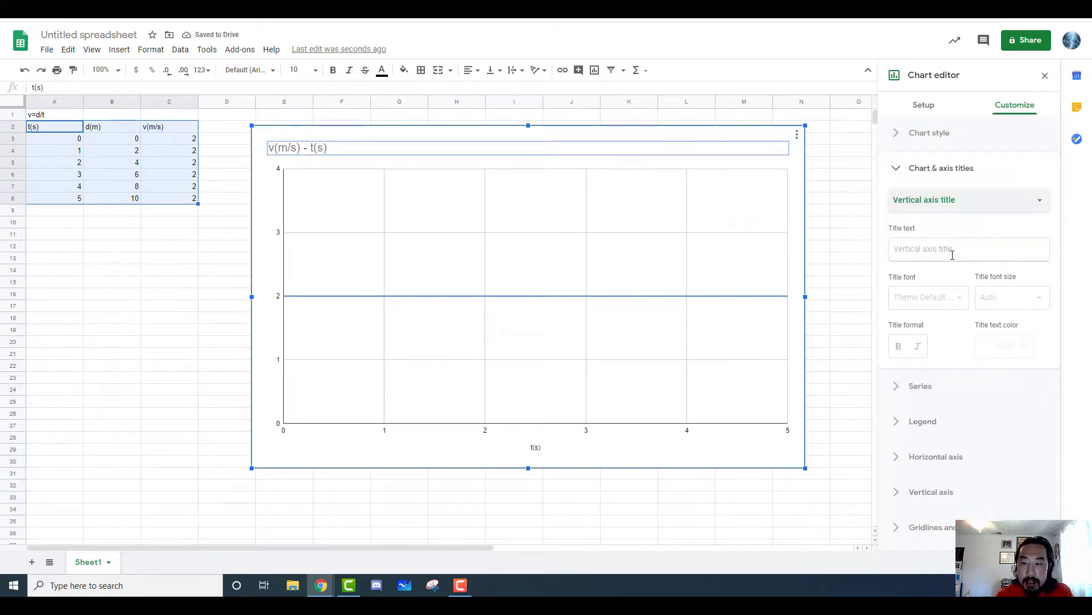
left_click(968, 249)
type("v(m/s")
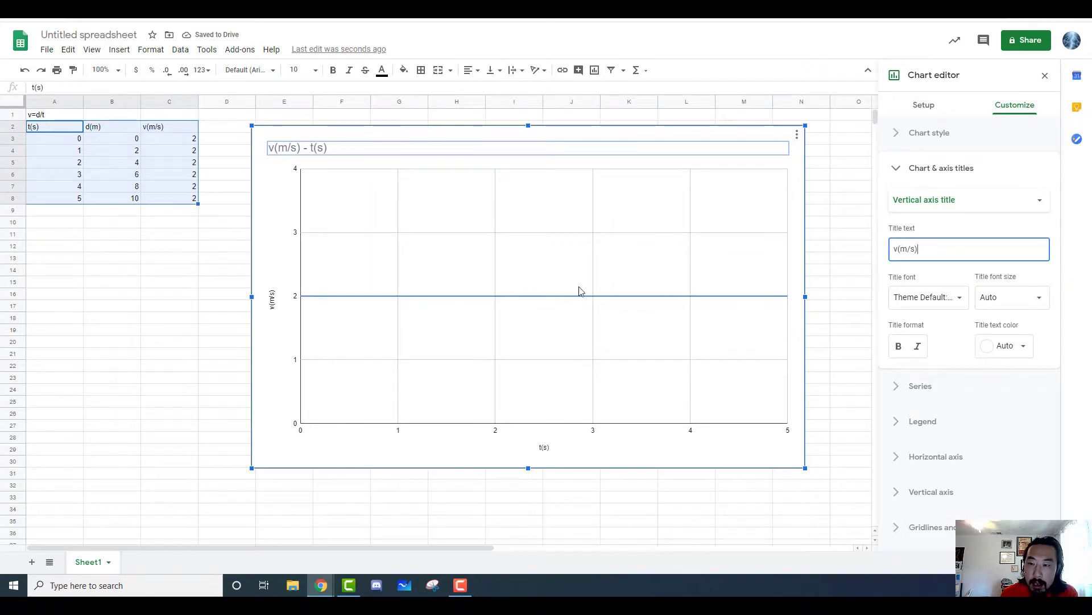
left_click(673, 296)
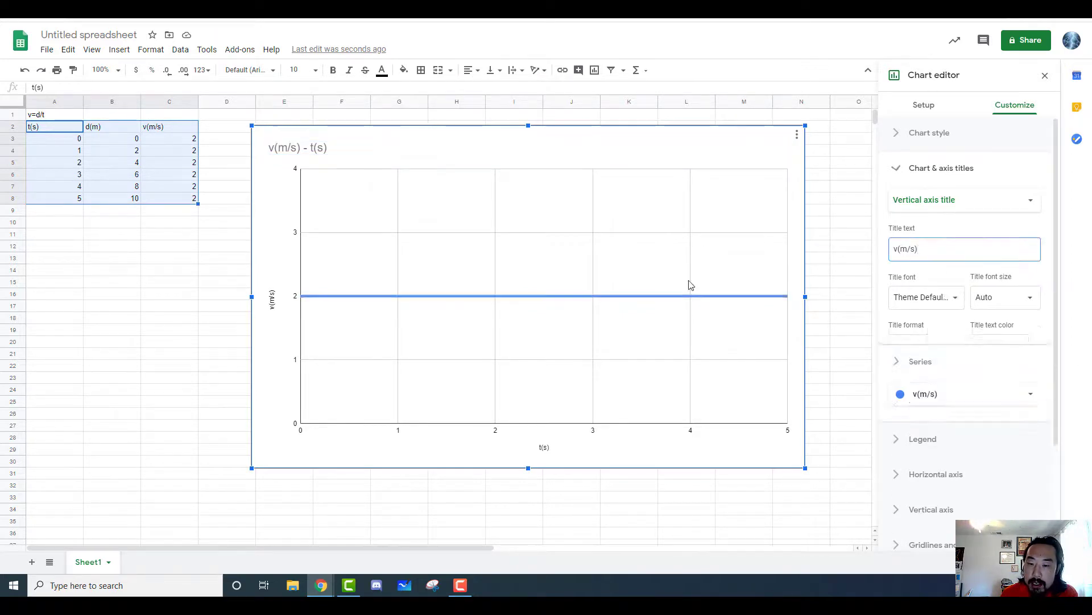
Change the velocity chart's type to Scatter chart
left_click(923, 105)
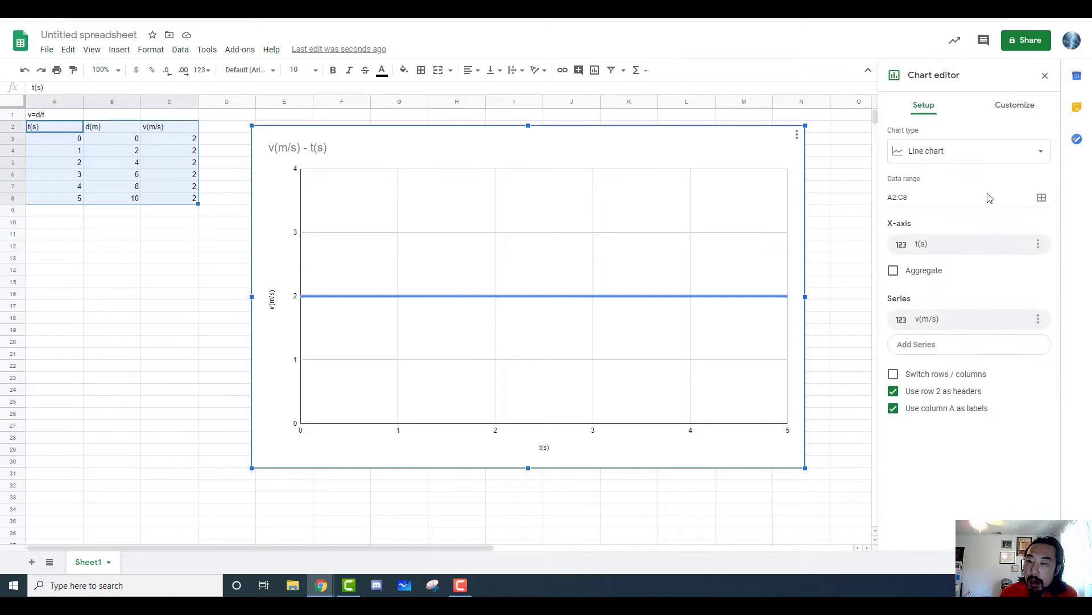
left_click(983, 151)
scroll(1001, 230, "down", 2)
scroll(1002, 230, "down", 5)
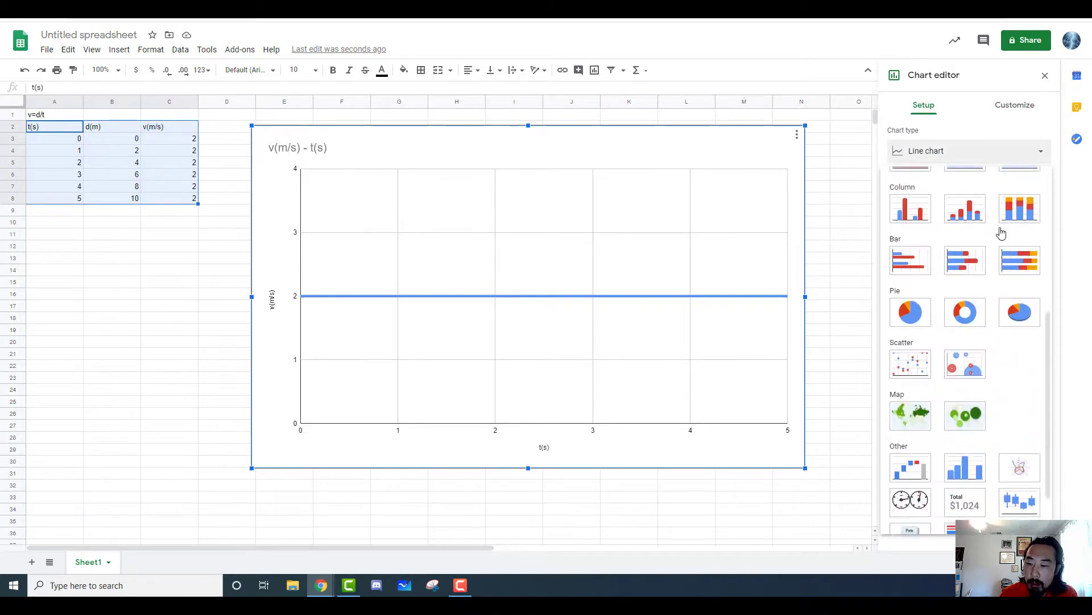
left_click(912, 307)
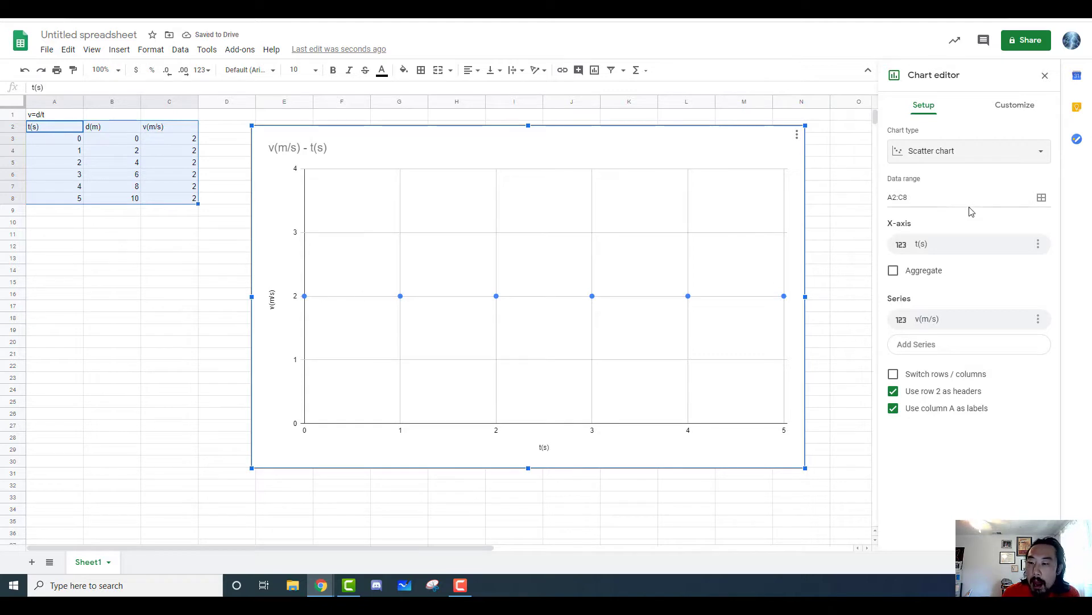
Add a trendline to the chart's v(m/s) series
left_click(1013, 107)
scroll(978, 259, "down", 3)
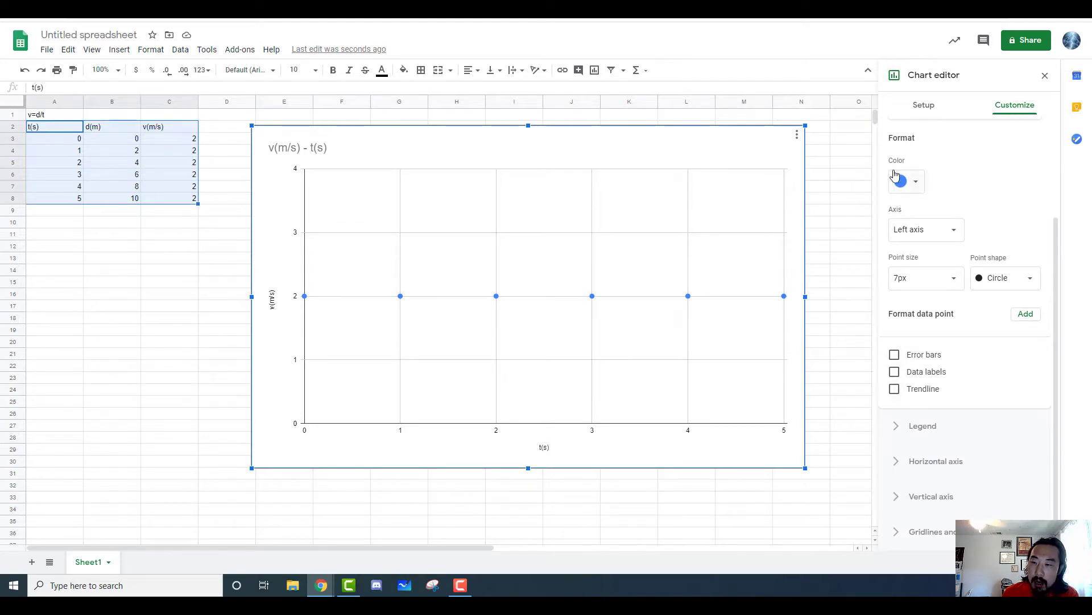
left_click(916, 389)
scroll(949, 439, "down", 1)
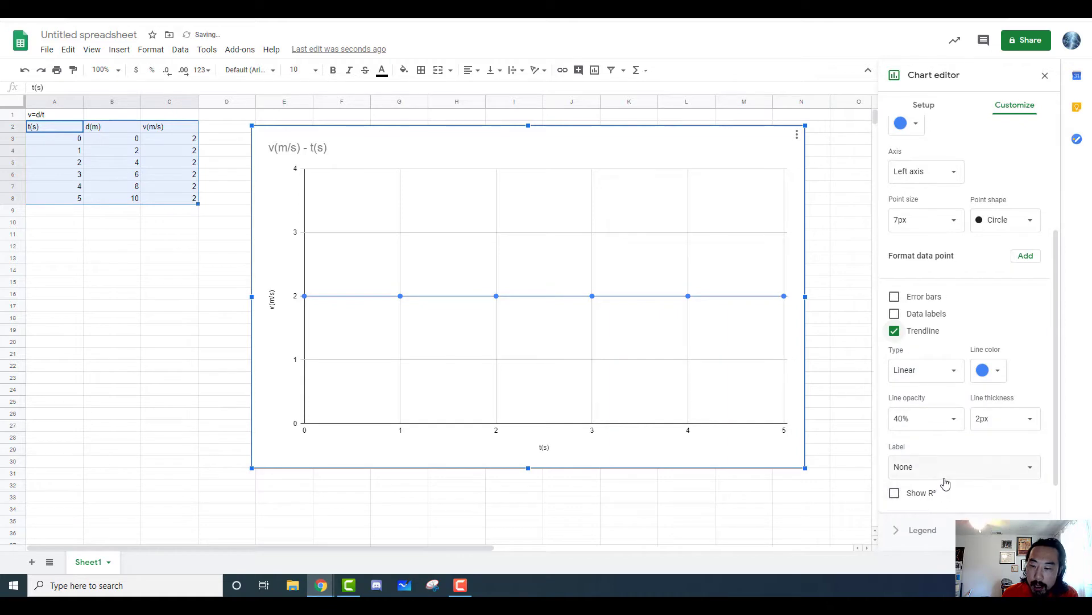
Set the velocity trendline's label to Use Equation
scroll(922, 398, "down", 2)
left_click(917, 362)
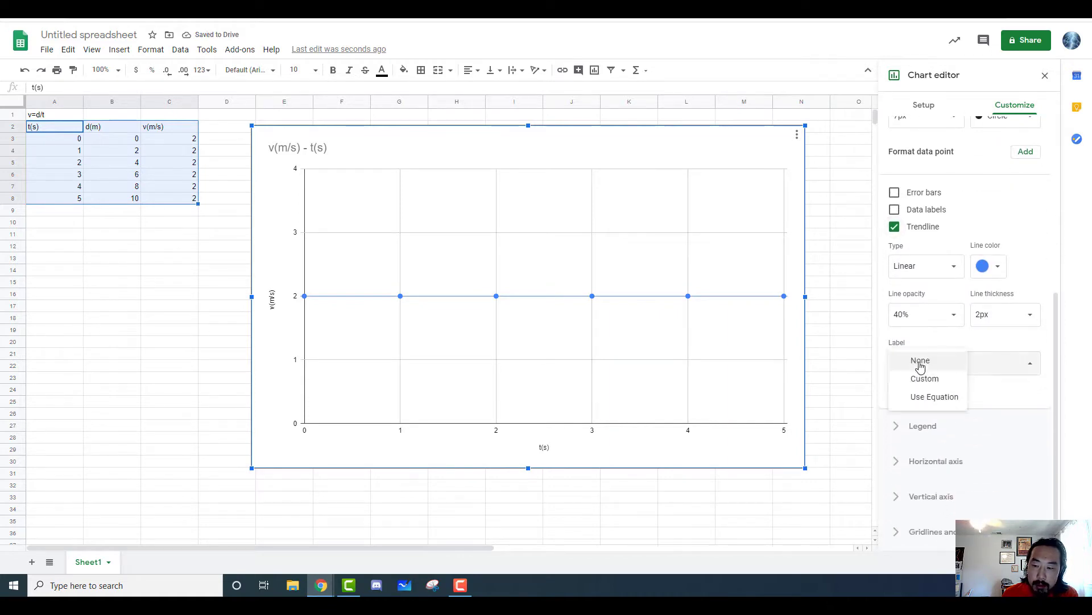
left_click(933, 397)
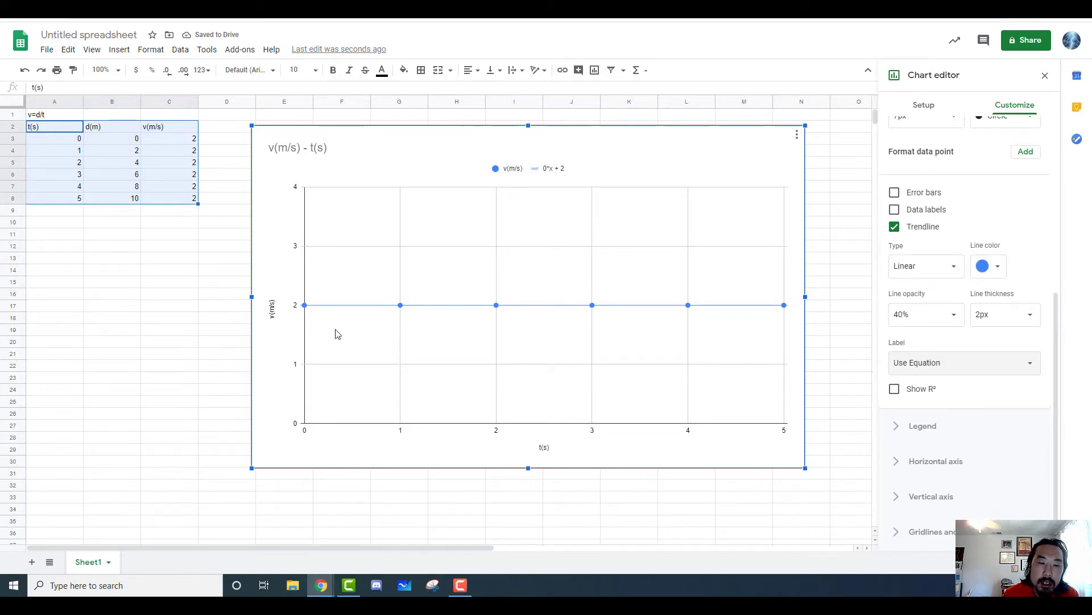
Change the trendline's legend entry to read "y=0*x + 2"
left_click(552, 174)
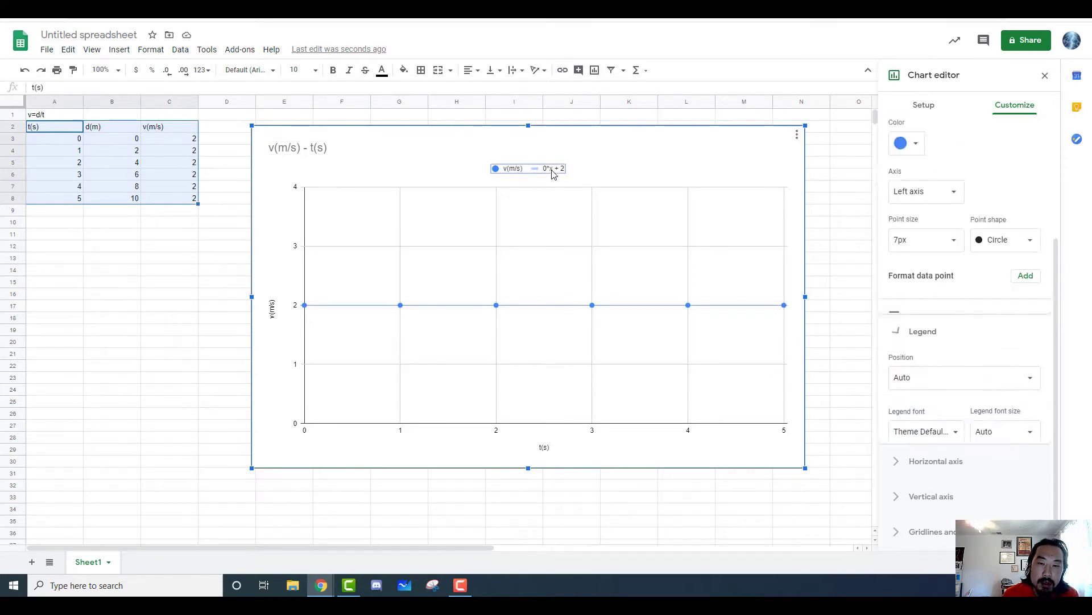
left_click(553, 173)
double_click(550, 168)
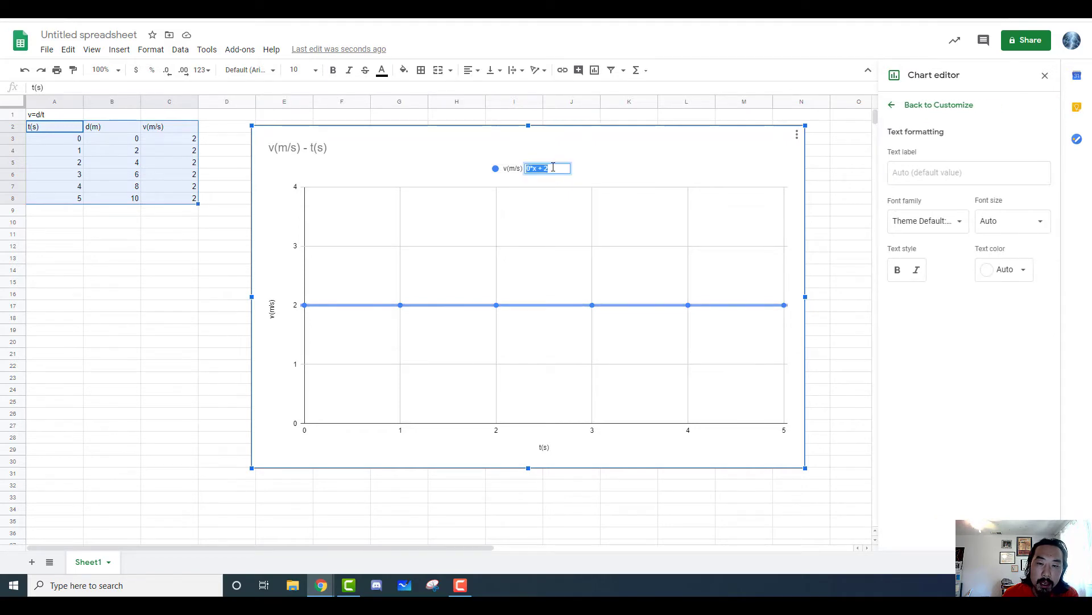
key("BackSpace")
type("y=")
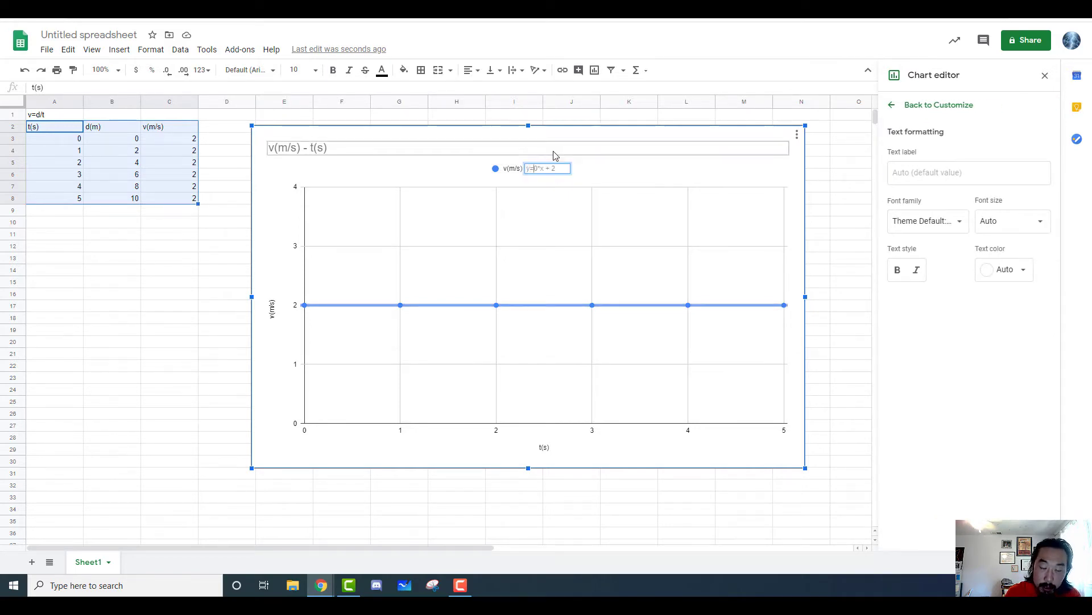
key("Return")
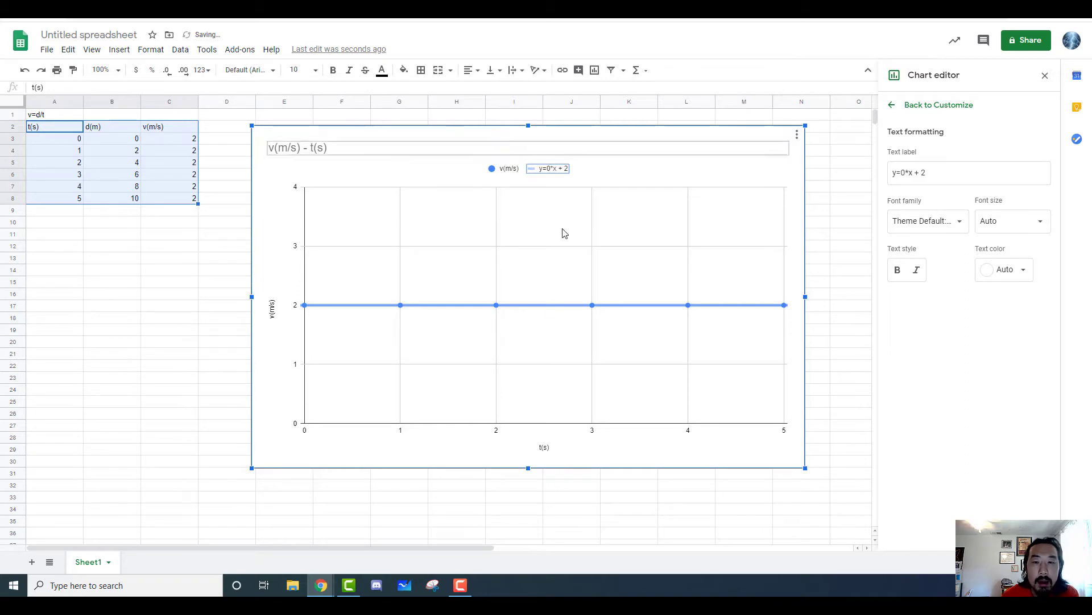